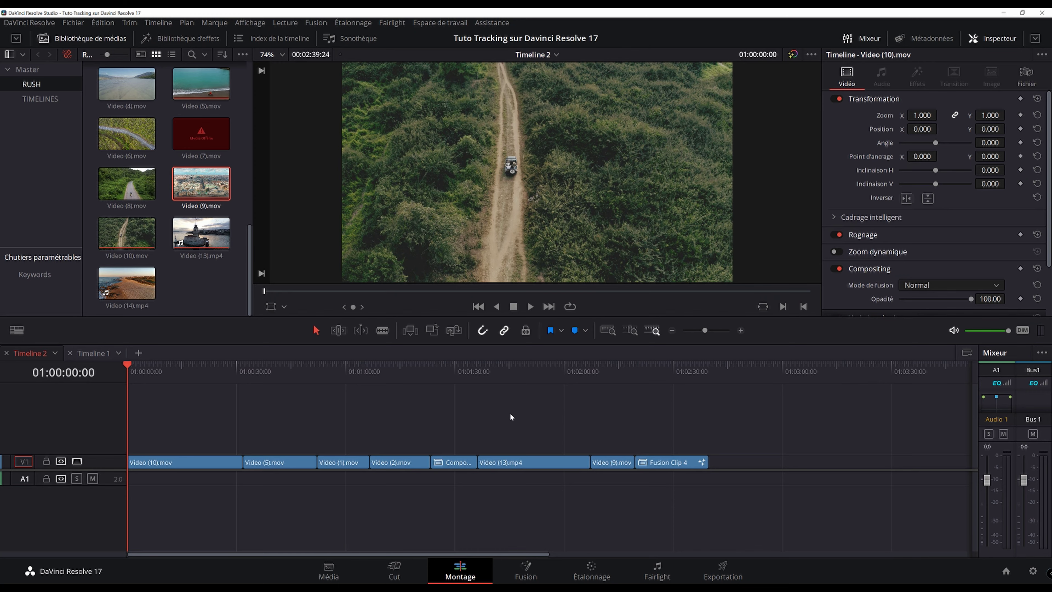
- Check DaVinci Resolve's version and build information, then close the info window
click(29, 23)
click(39, 33)
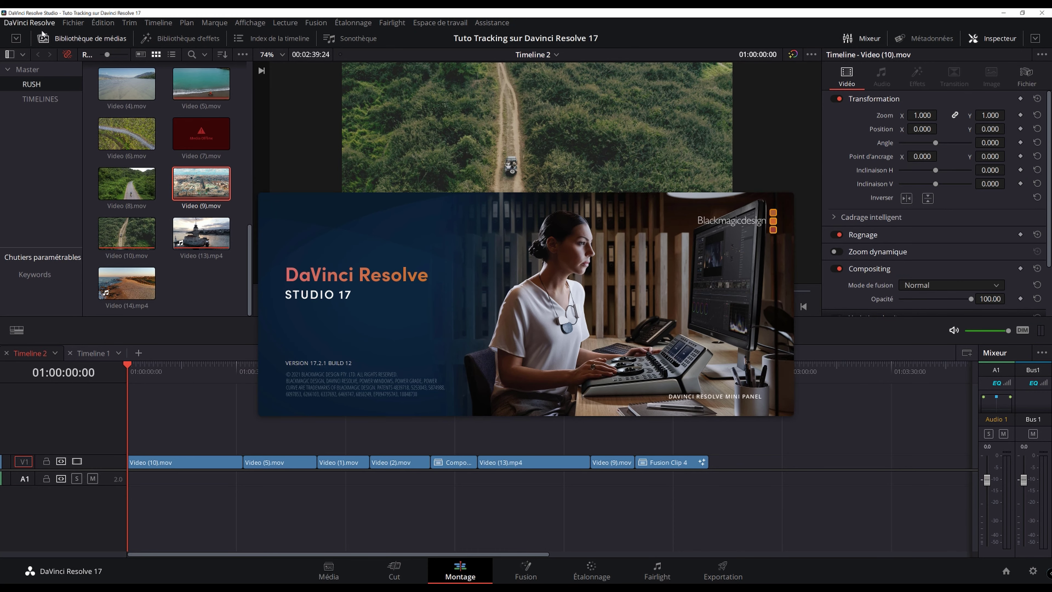
click(341, 359)
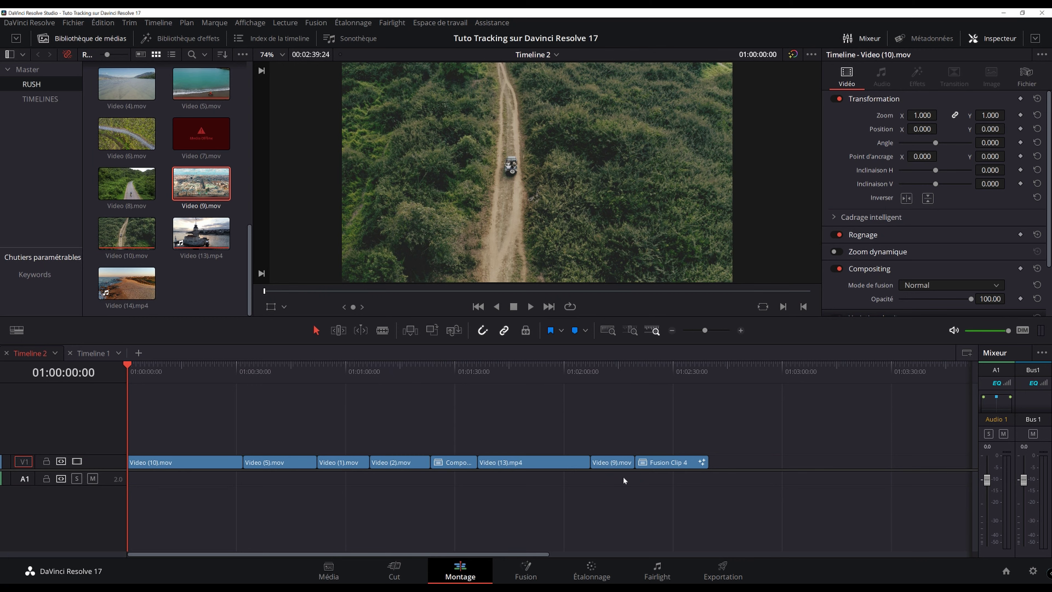
- Scroll the Inspector and scrub the Timeline 2 playhead to about 01:00:03:19
drag(1048, 209, 1050, 267)
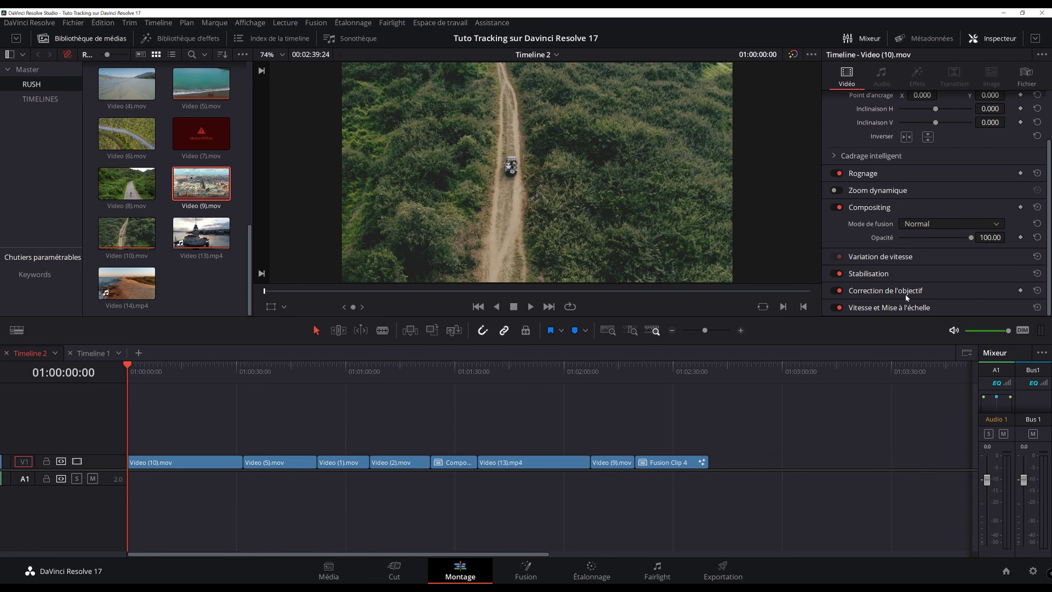
scroll(932, 203, up, 3)
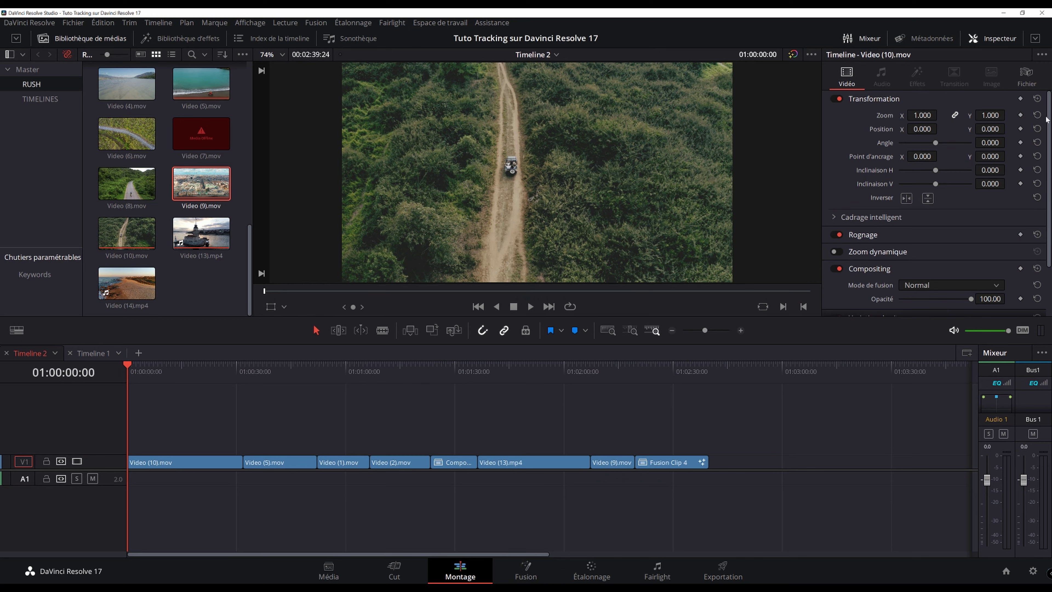
scroll(1050, 117, down, 3)
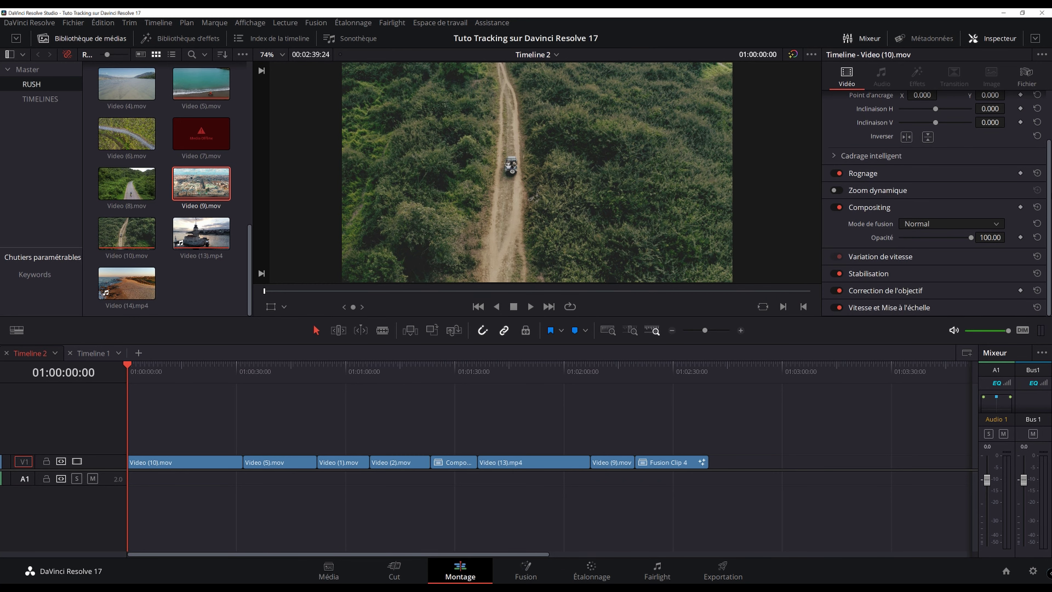
scroll(1049, 189, up, 3)
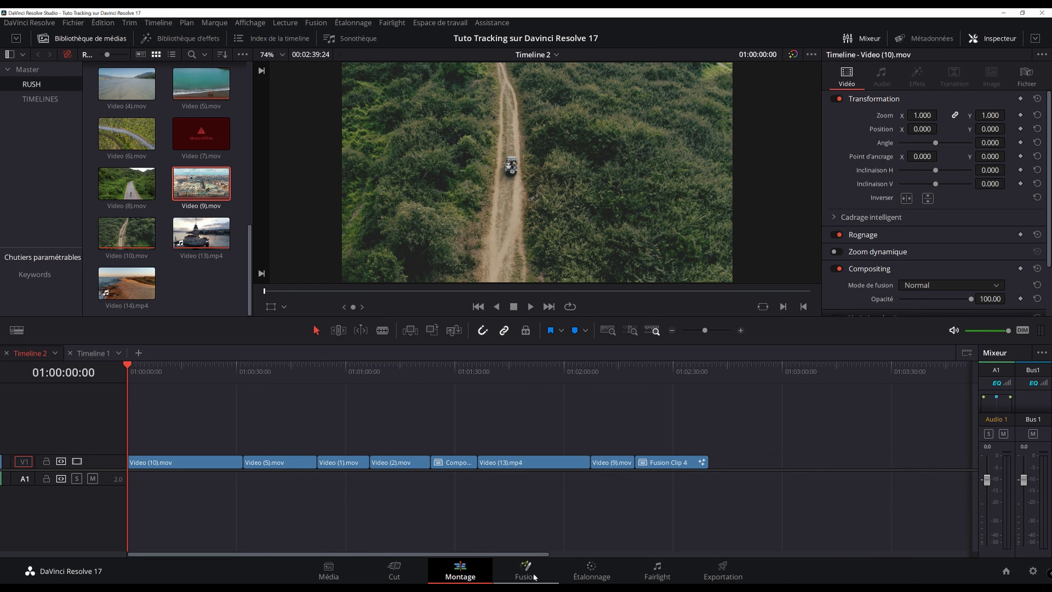
click(178, 366)
mouse_move(188, 368)
mouse_down()
mouse_move(578, 338)
mouse_move(140, 381)
mouse_up()
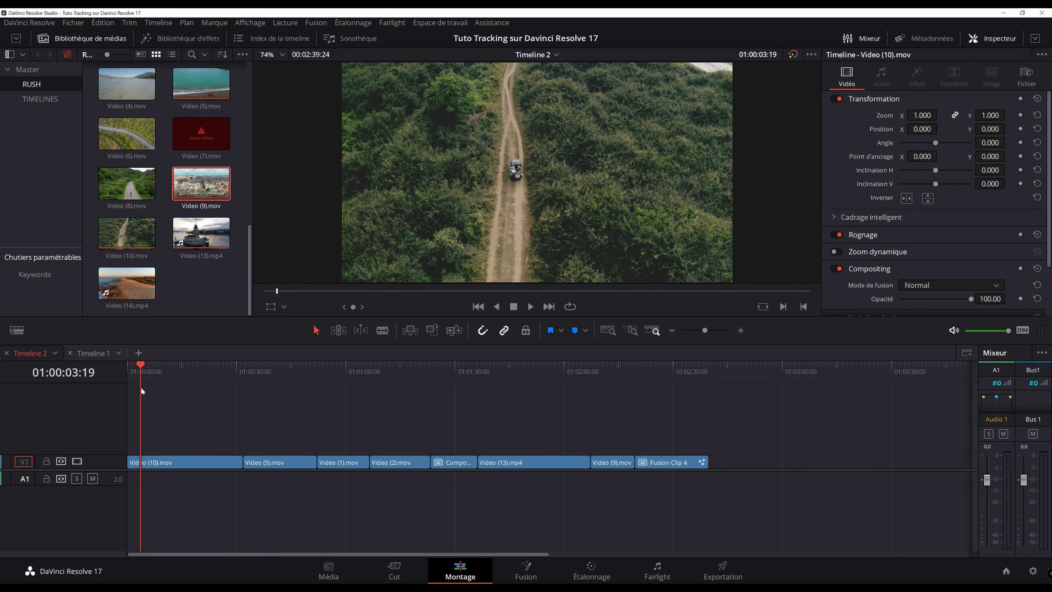
- Open the drone clip Video (10).mov on V1 in the Fusion page
click(169, 465)
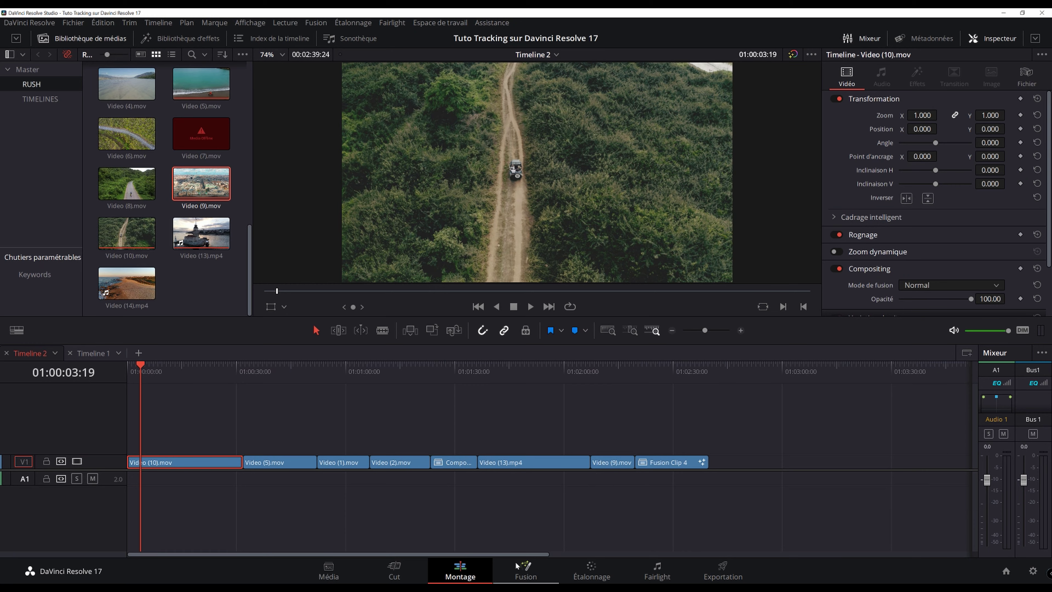
click(525, 571)
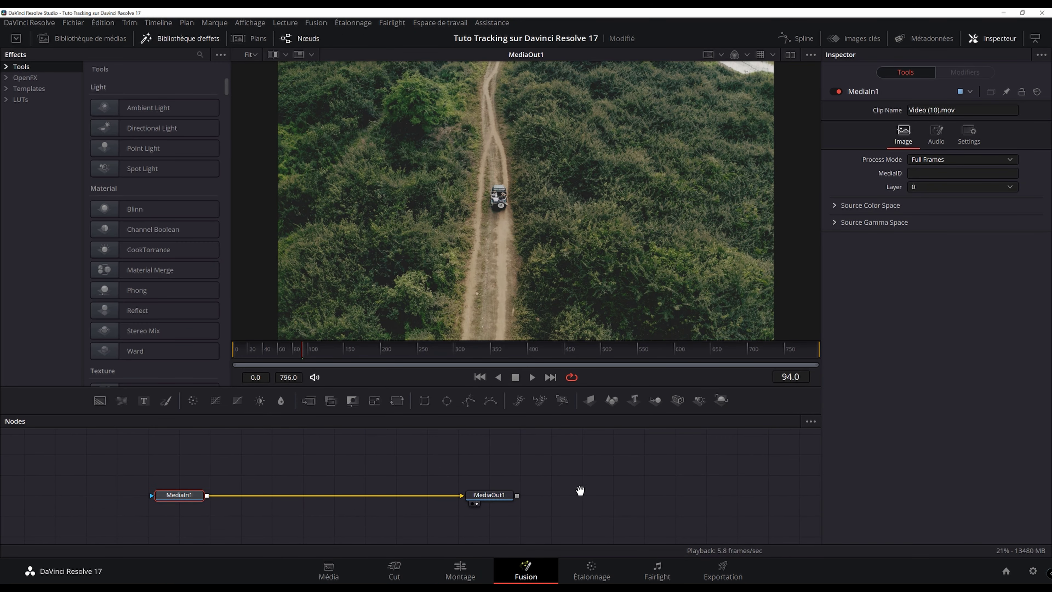
click(298, 356)
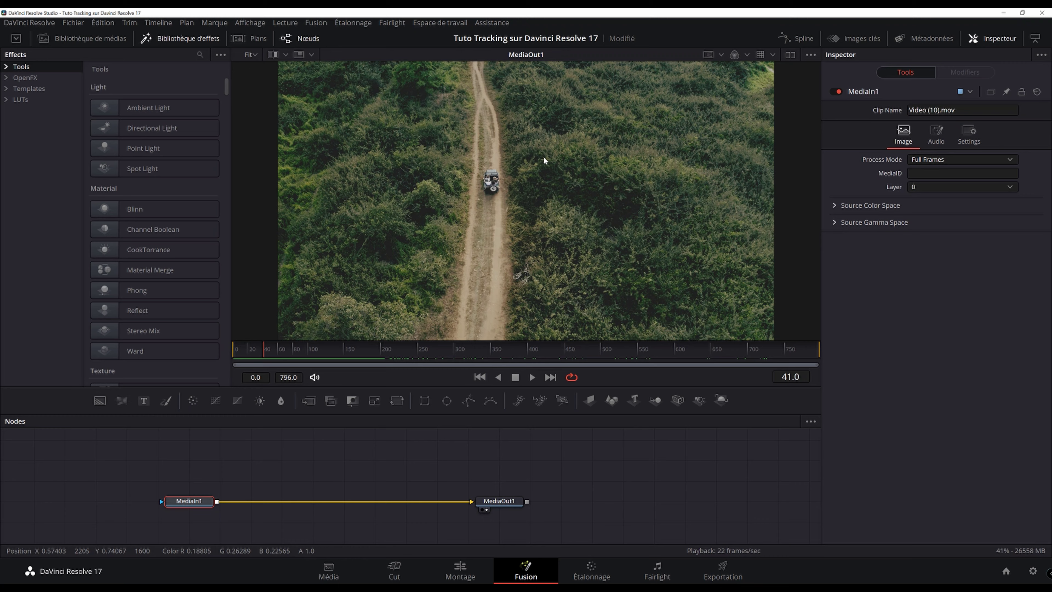
- Scrub the Fusion timeline forward to preview the drone footage
click(282, 346)
drag(314, 351, 384, 348)
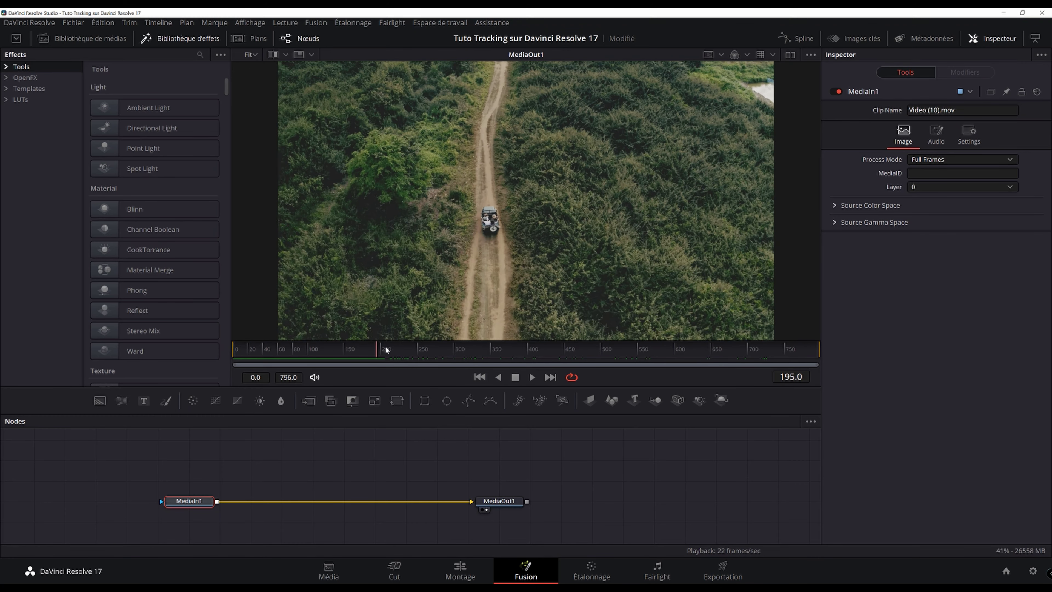
drag(395, 345, 600, 338)
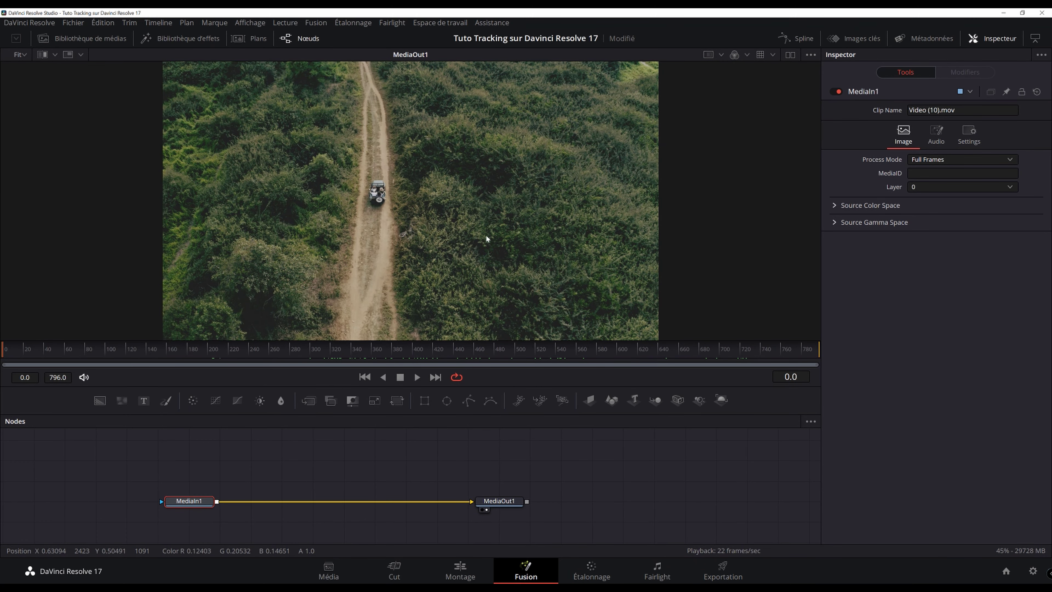
click(790, 55)
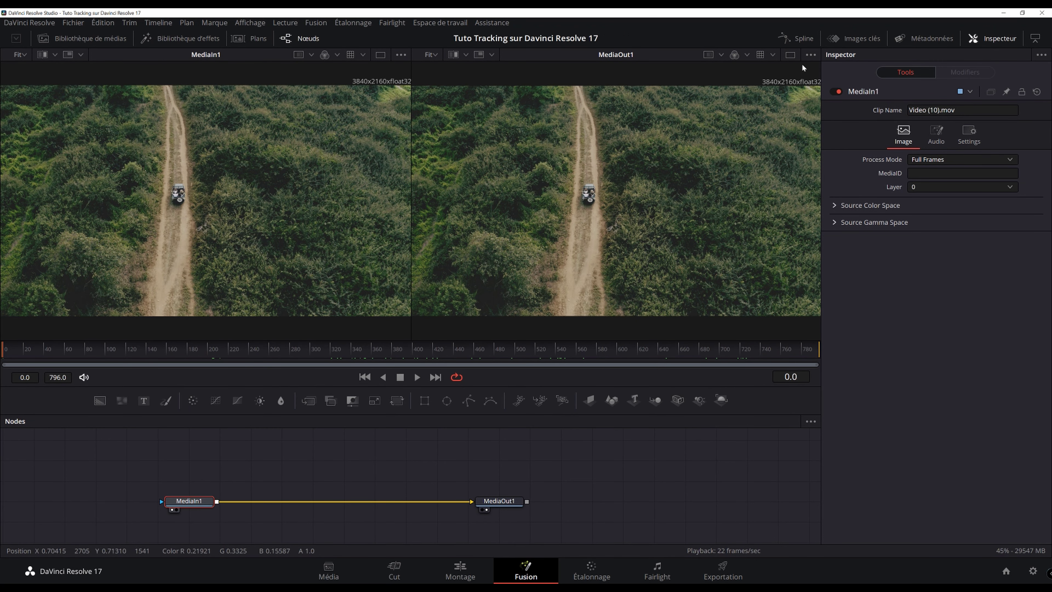
click(790, 54)
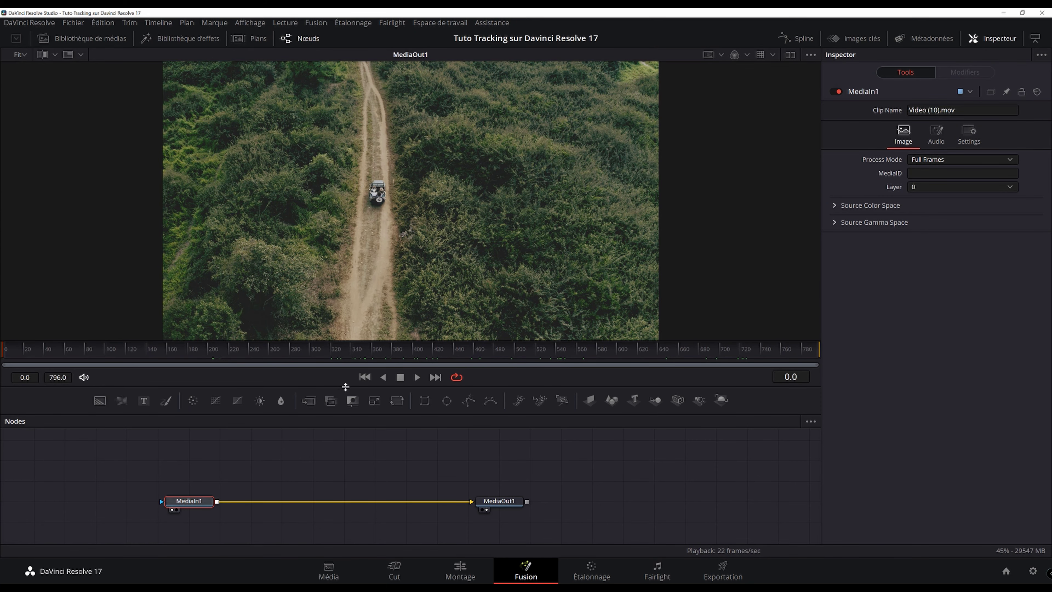
drag(345, 392, 345, 381)
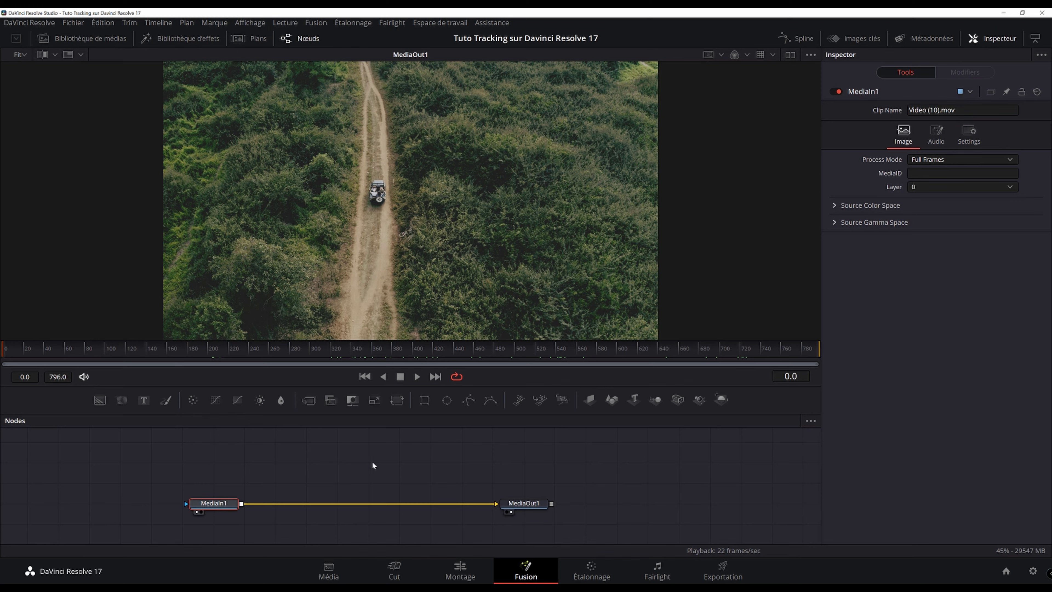
click(372, 473)
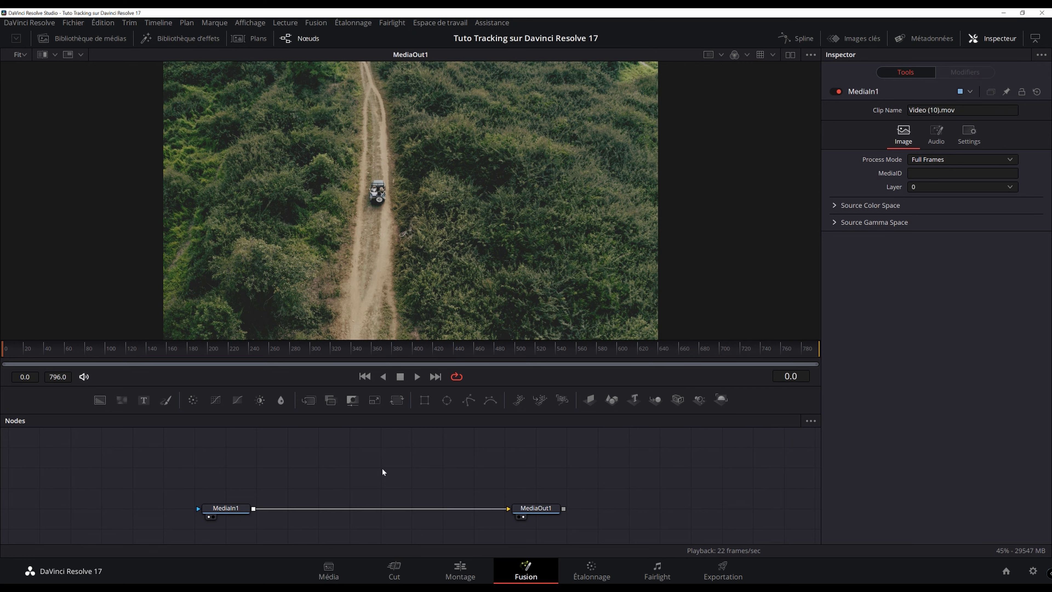
- Add a Tracker node from Add Tool > Tracking and drop Tracker1 between MediaIn1 and MediaOut1
right_click(371, 448)
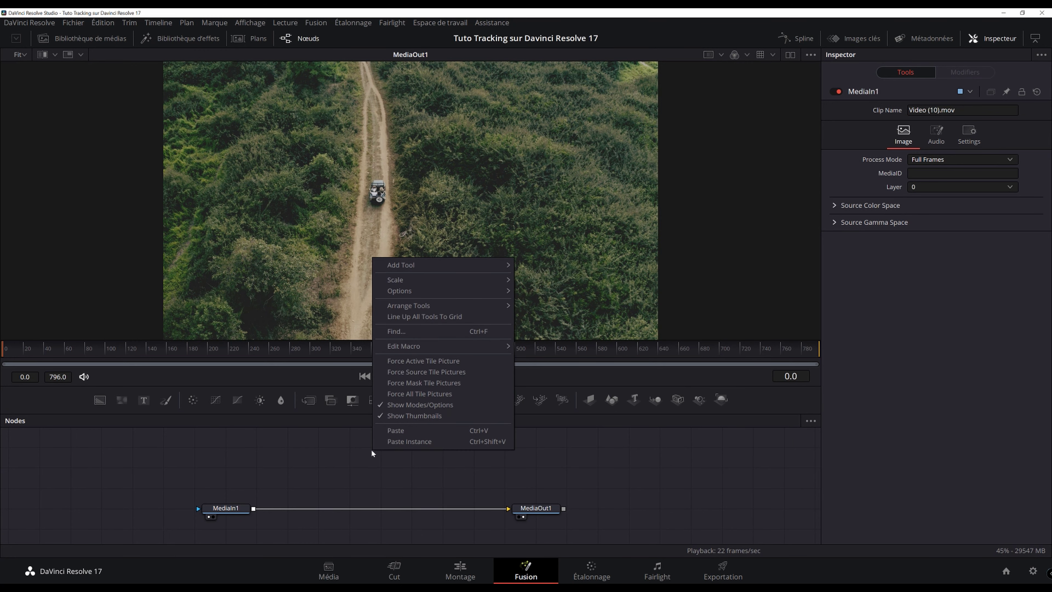
mouse_move(499, 265)
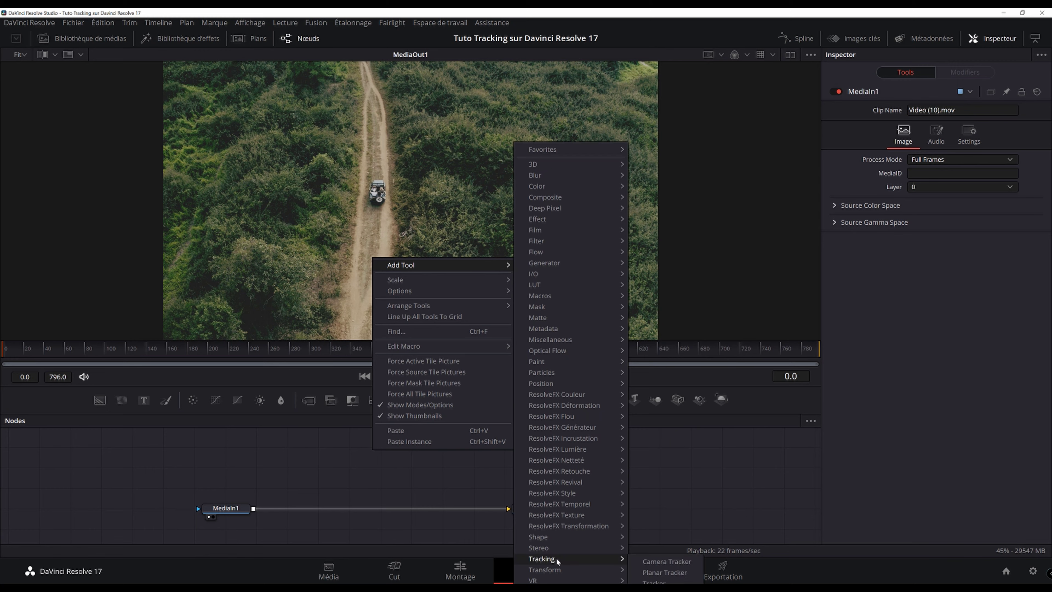
mouse_move(560, 559)
mouse_move(619, 569)
click(655, 582)
drag(380, 446, 378, 510)
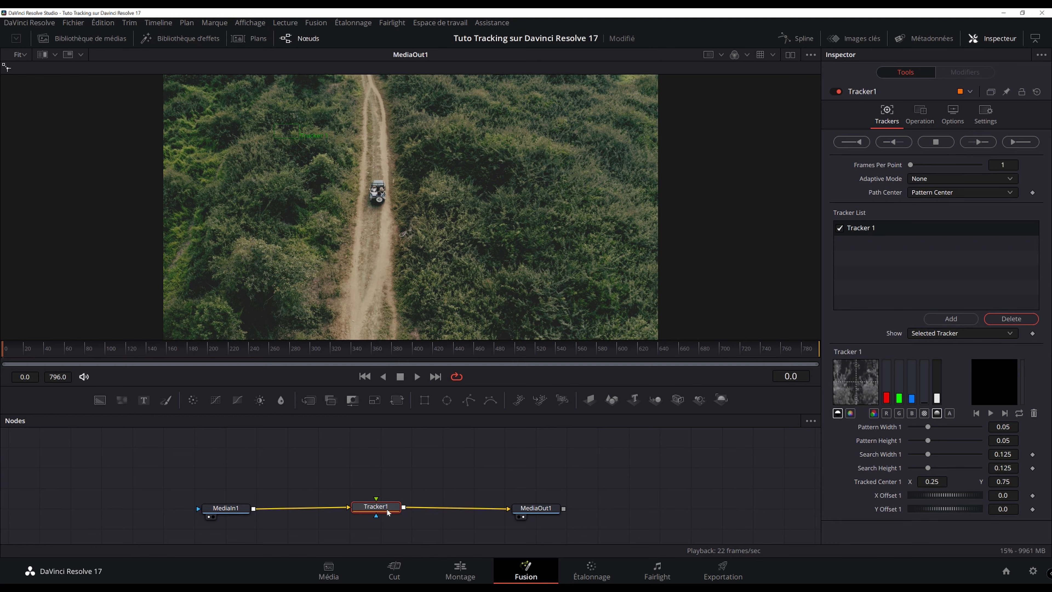
drag(379, 510, 381, 512)
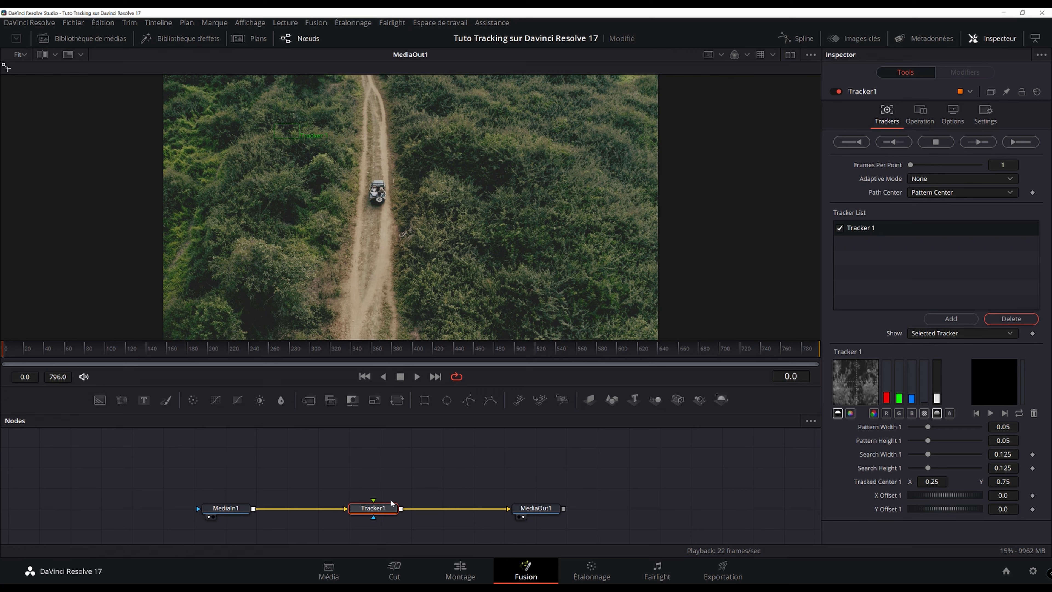
- Move the Tracker 1 pattern box from the bushes onto the jeep
mouse_move(386, 508)
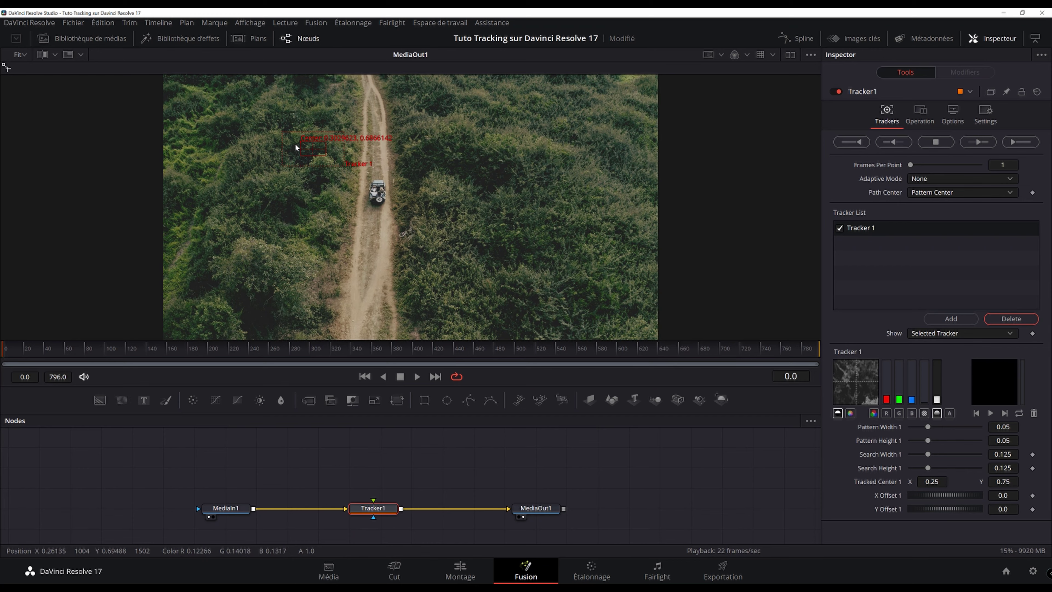
drag(299, 143, 353, 185)
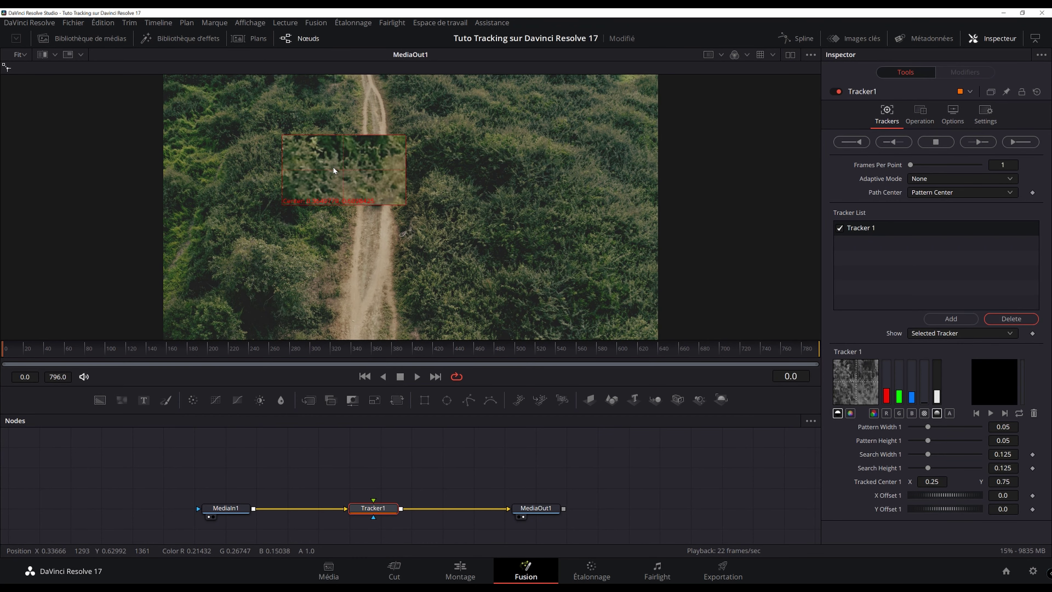
drag(353, 185, 373, 191)
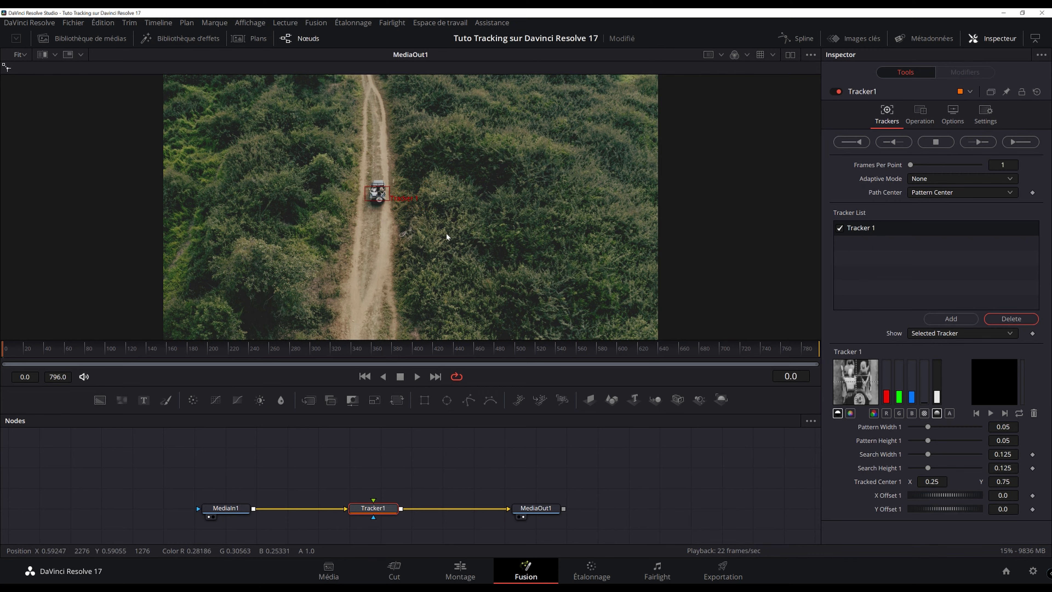
key(ctrl+z)
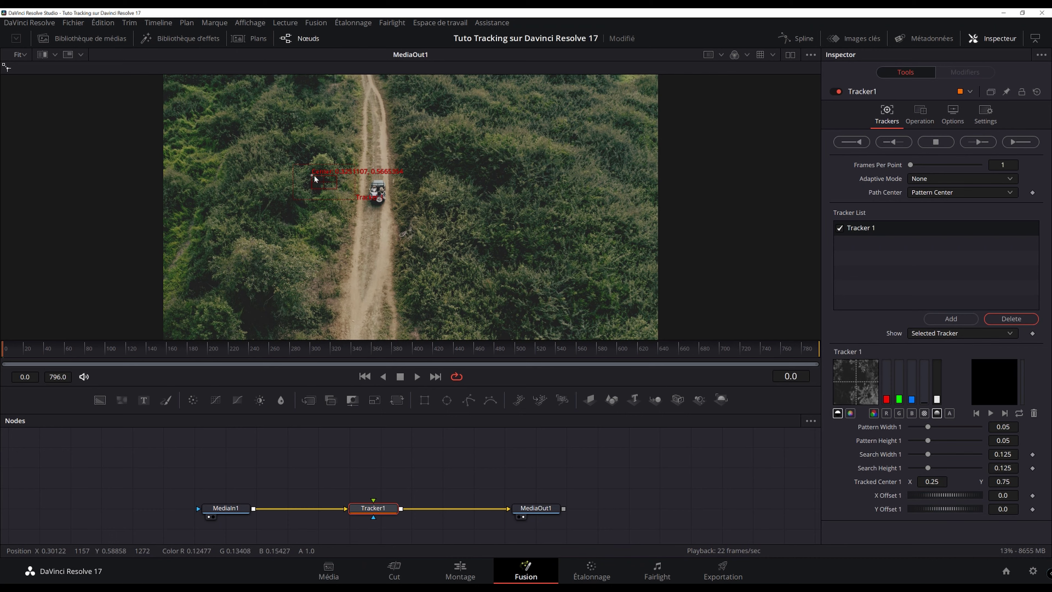
mouse_move(312, 175)
mouse_down()
mouse_move(364, 187)
mouse_move(364, 207)
mouse_up()
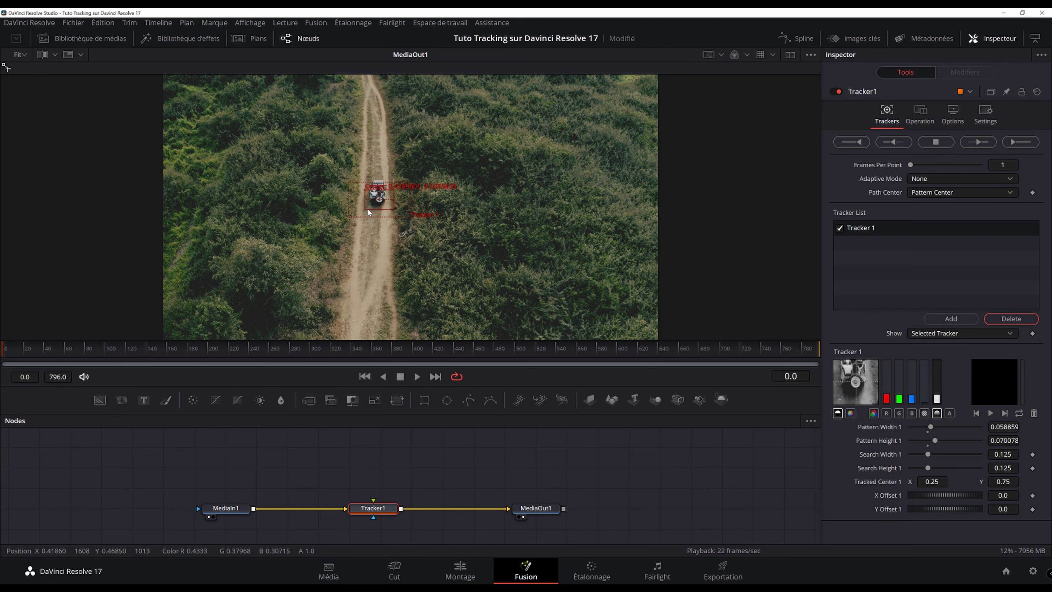
- Shrink the pattern and search boxes tightly around the jeep and fine-tune their position
drag(347, 218, 367, 209)
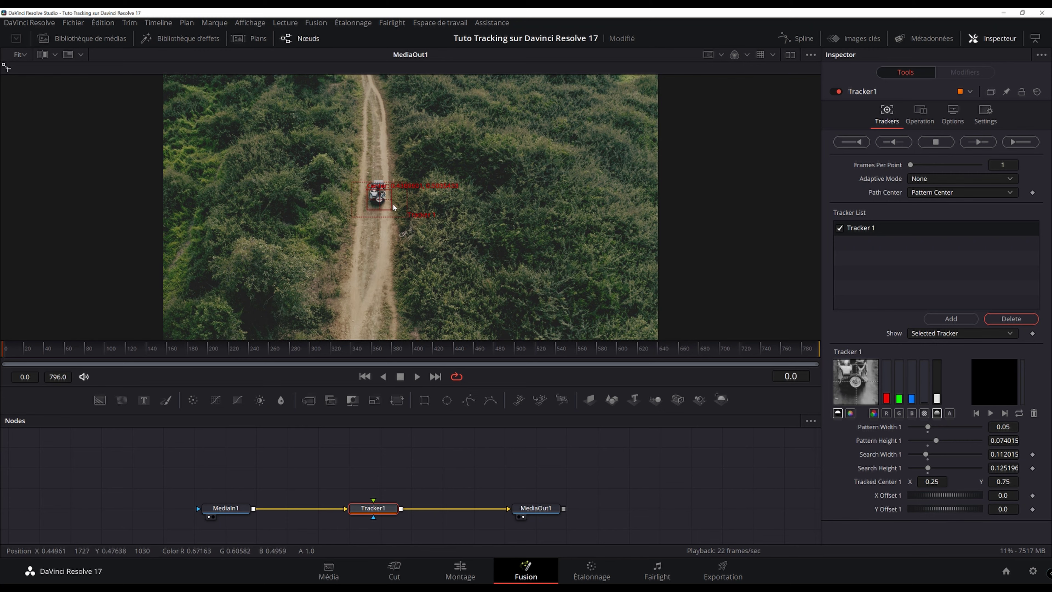
drag(367, 209, 370, 213)
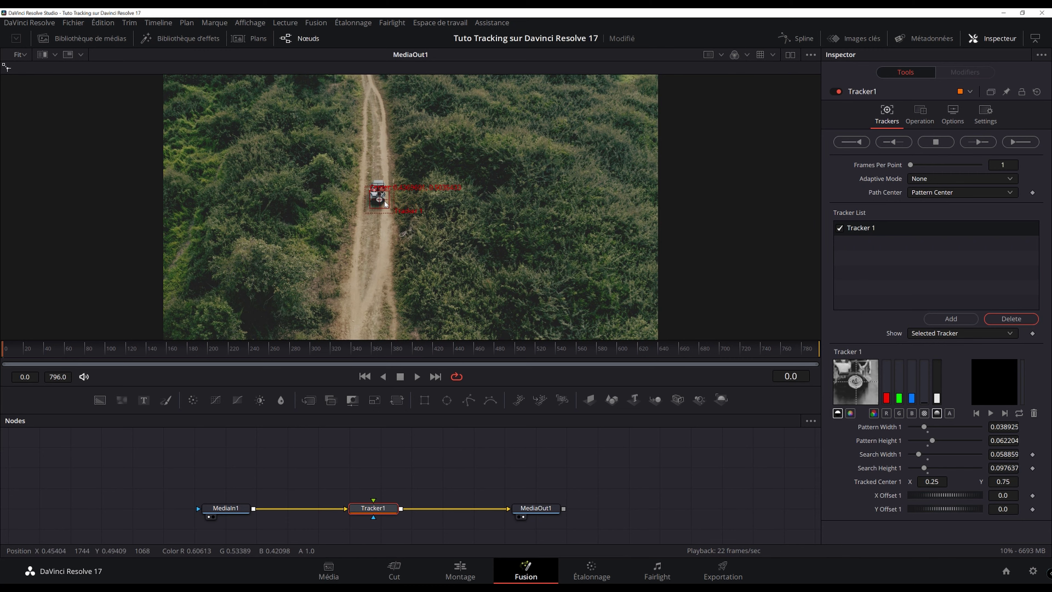
drag(371, 194, 372, 194)
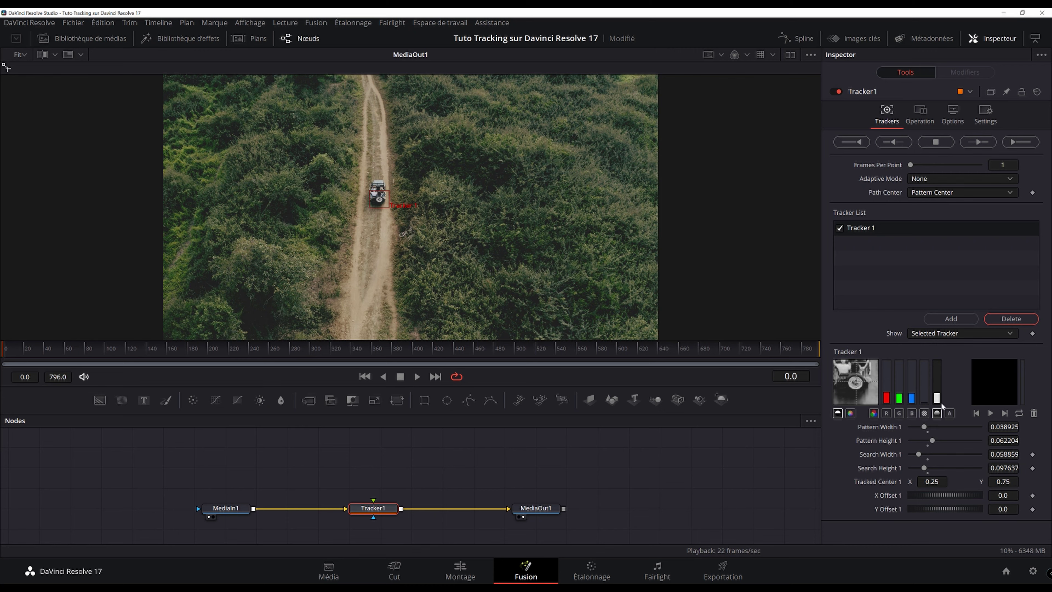
- Set Tracker 1 to analyse the red channel
click(911, 413)
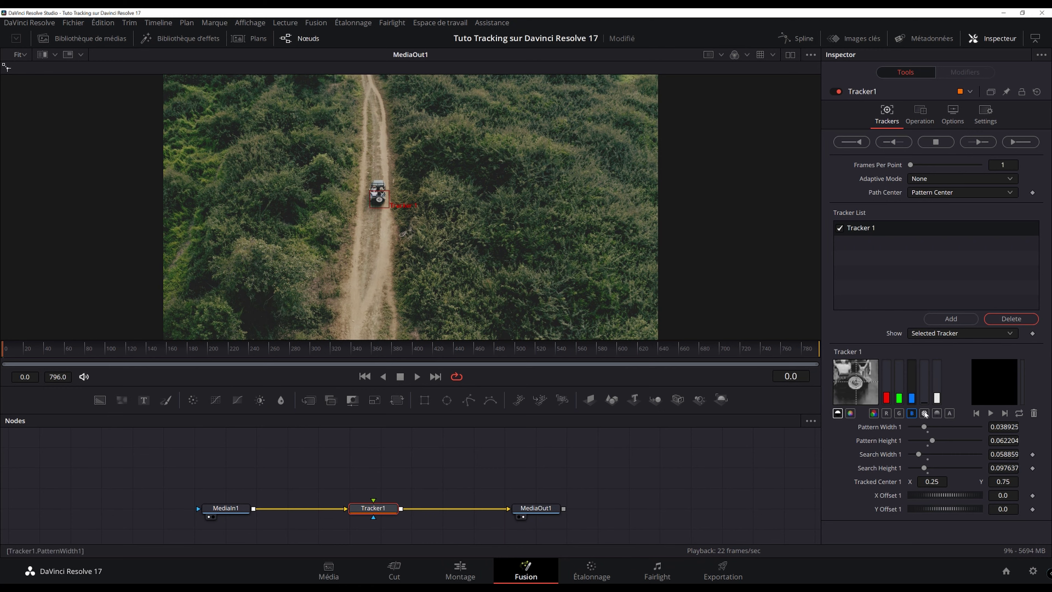
click(898, 413)
click(886, 414)
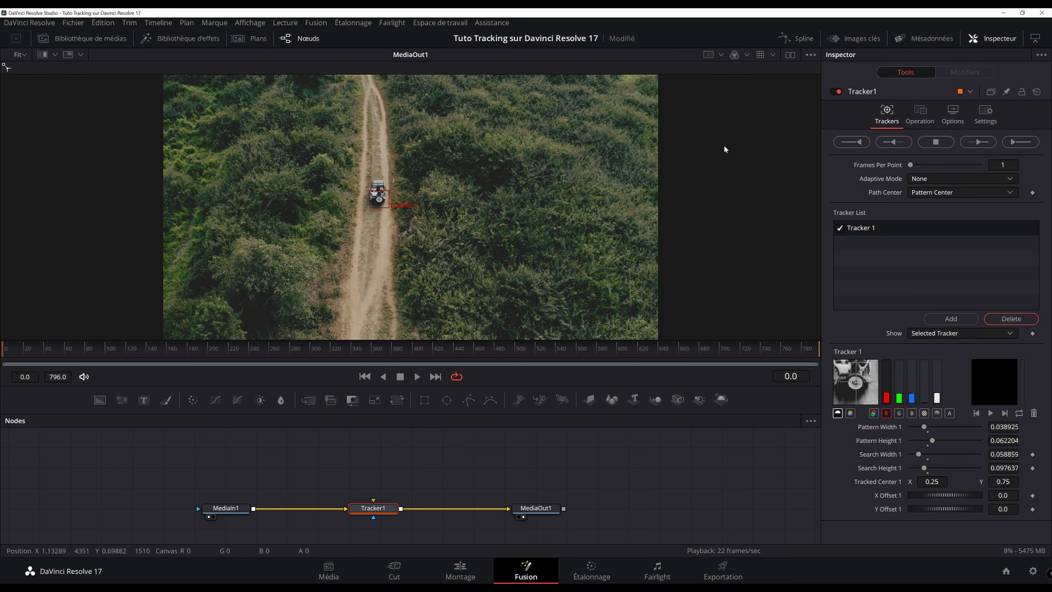
- Switch the viewer to display only the Red channel in greyscale
click(747, 55)
click(750, 85)
click(748, 55)
click(747, 54)
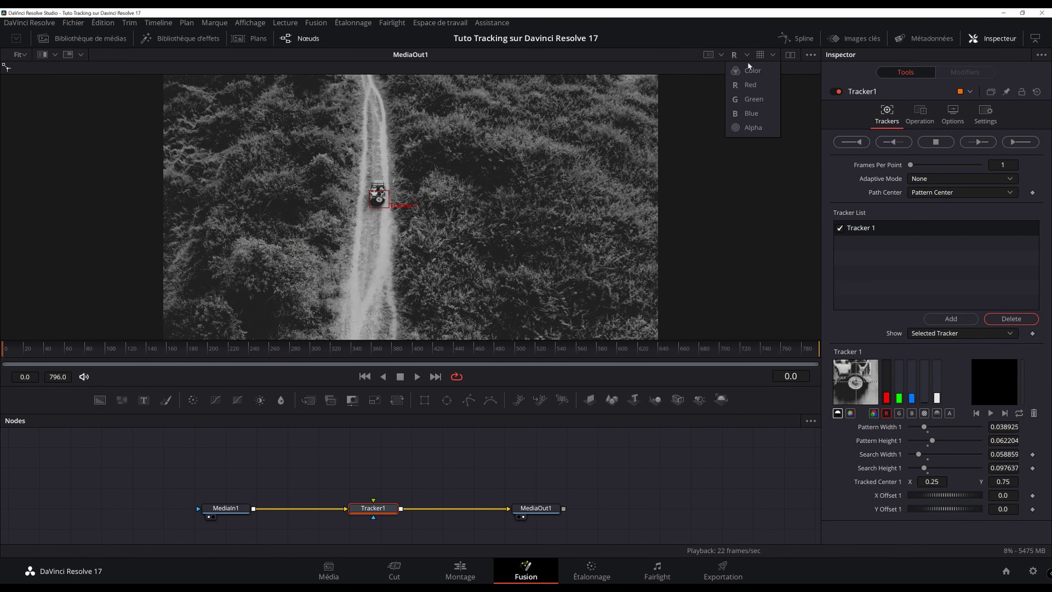
click(756, 99)
click(746, 57)
click(750, 113)
click(747, 56)
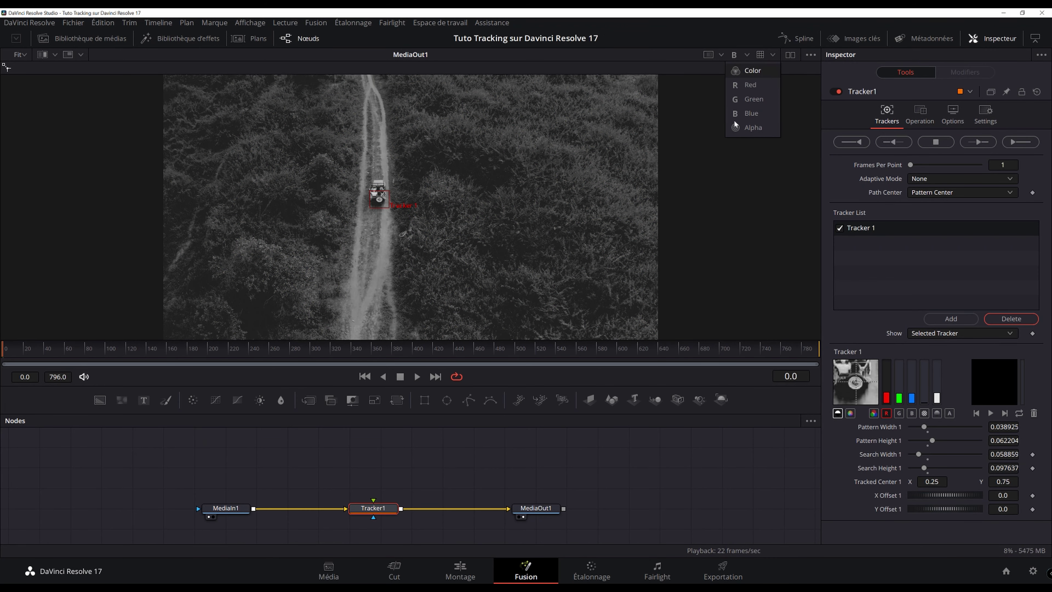
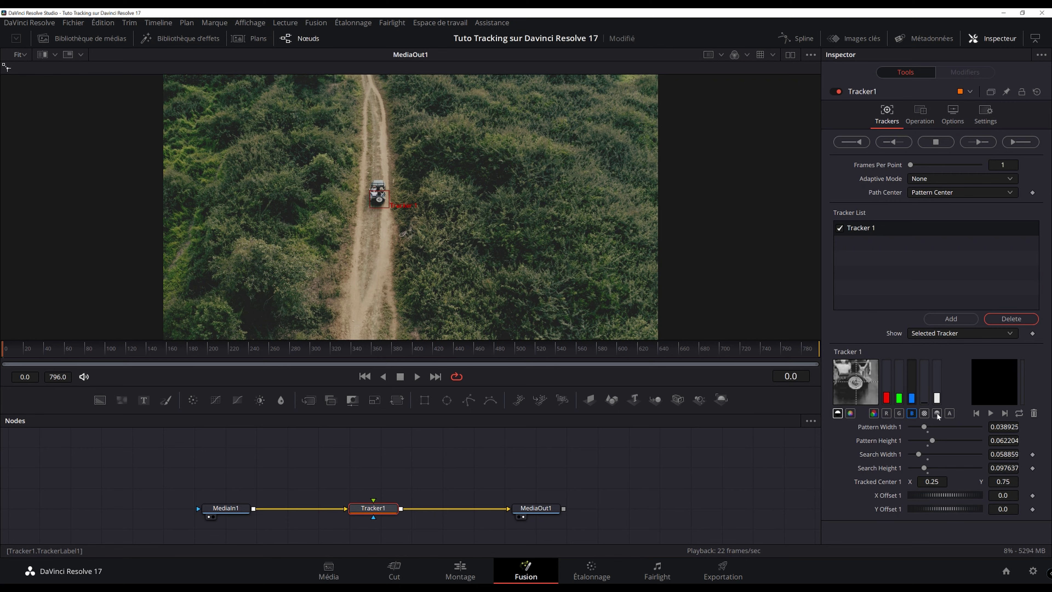
- Change which colour channel Tracker1 analyses in the Inspector
click(938, 414)
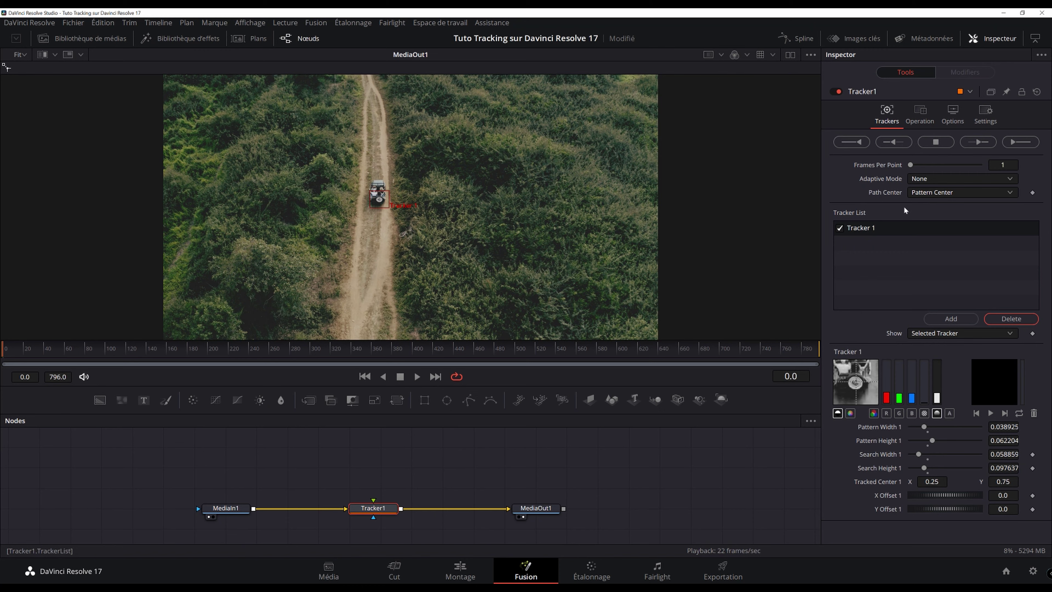
click(933, 190)
click(901, 190)
- Set Tracker1's Adaptive Mode to Best match and drag Match Tolerance down to 0.0157
click(927, 180)
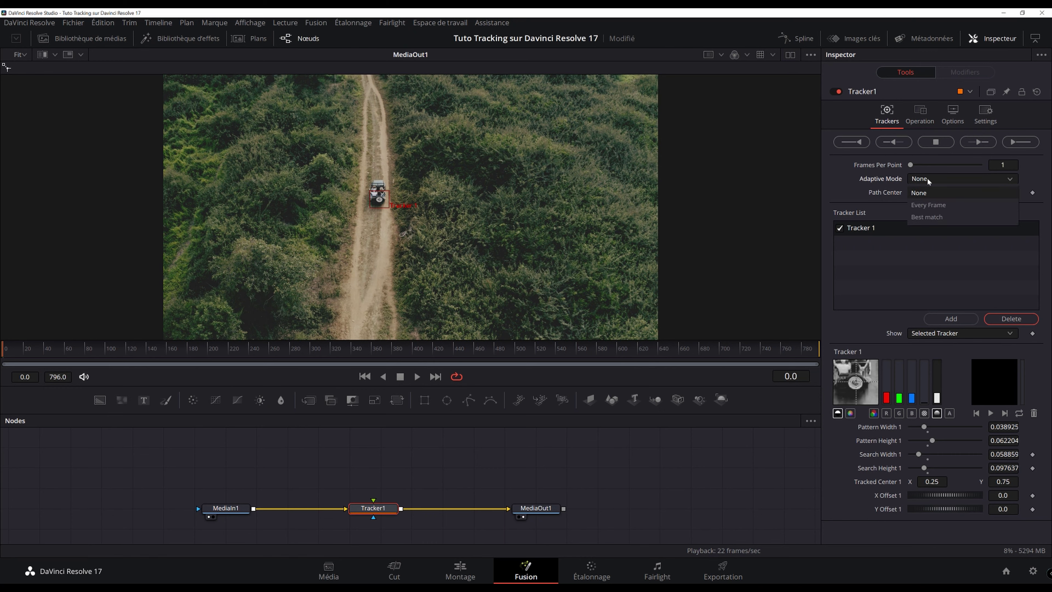
click(932, 205)
click(932, 179)
click(932, 216)
click(931, 180)
click(930, 193)
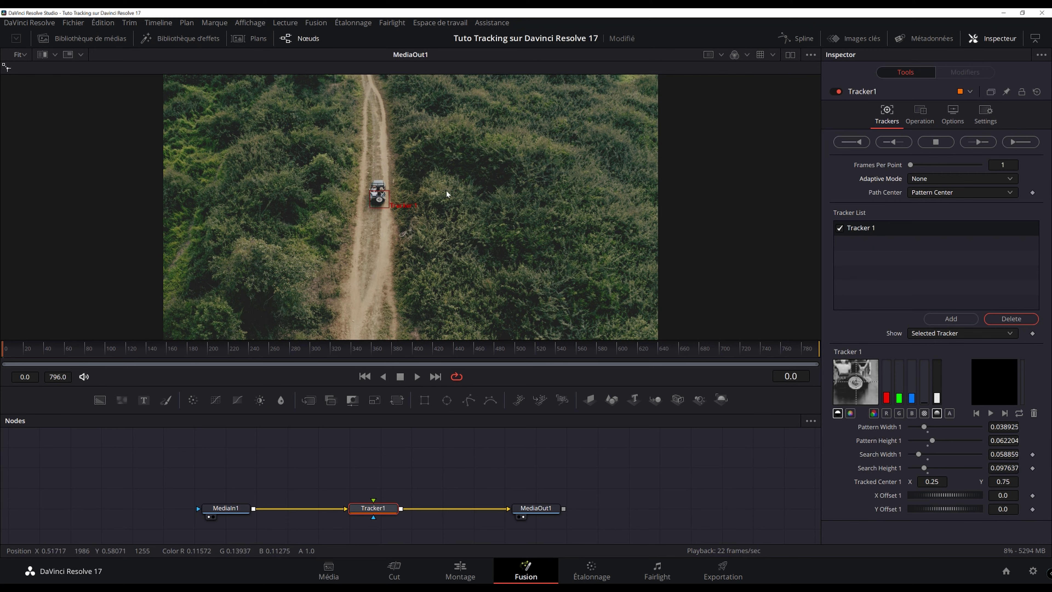
click(969, 179)
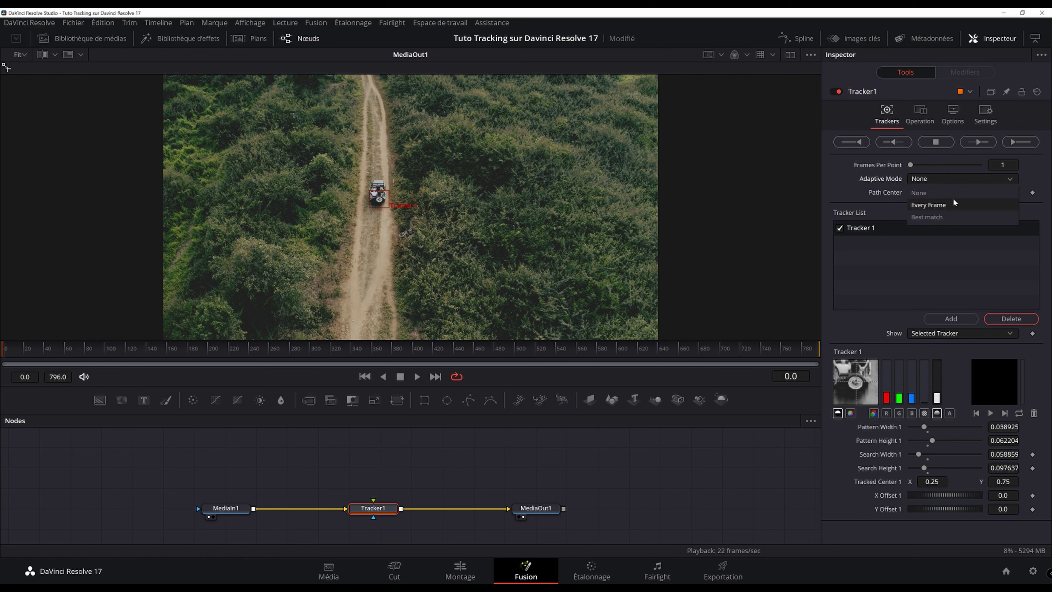
click(929, 217)
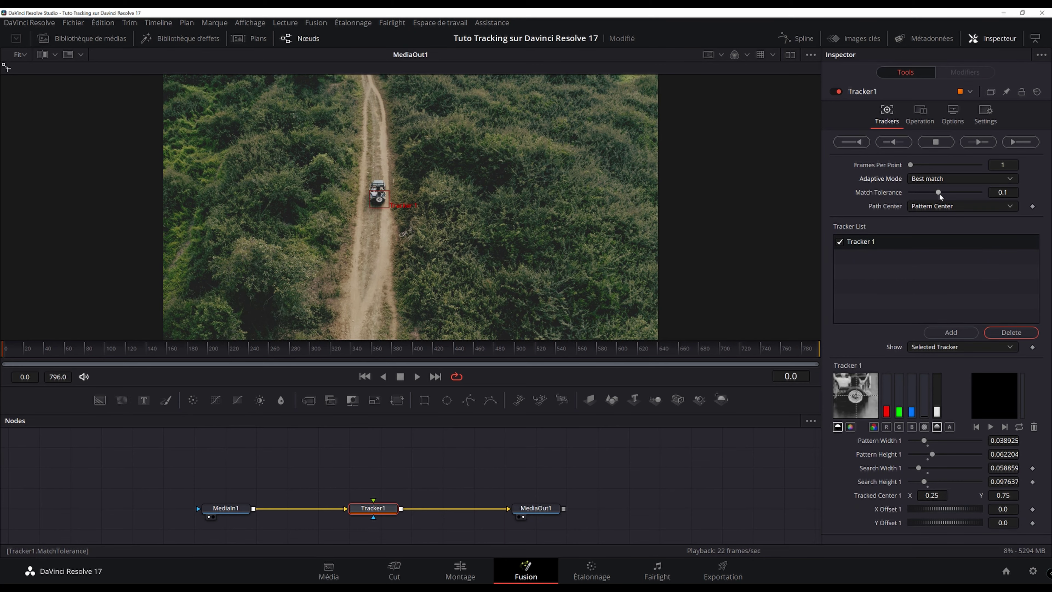
drag(921, 197, 917, 197)
mouse_move(369, 193)
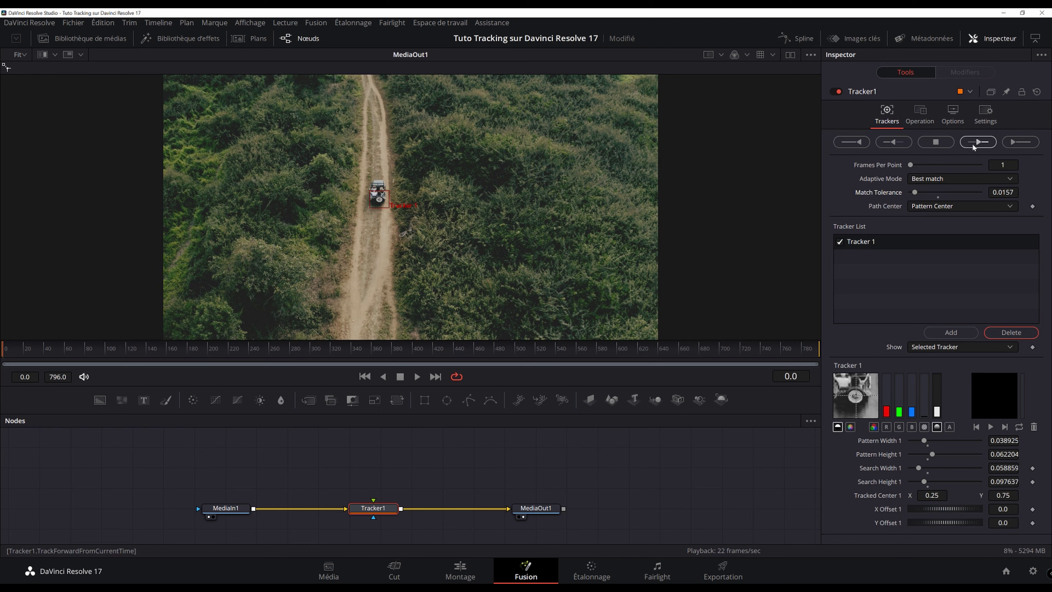
- Return to frame 0 and track the car forward through all 797 frames
click(994, 141)
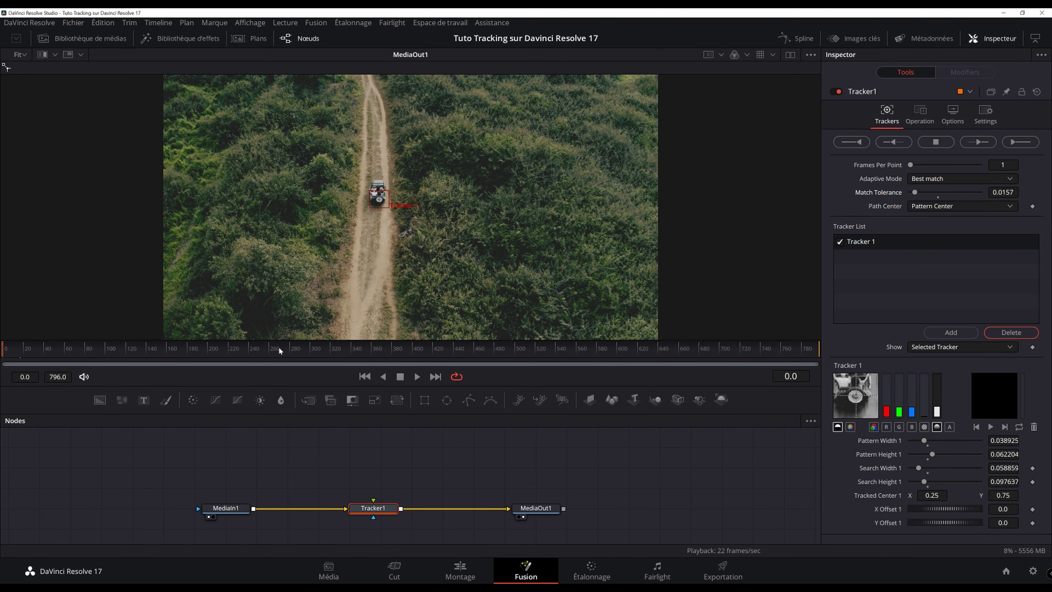
drag(291, 352, 313, 352)
key(Home)
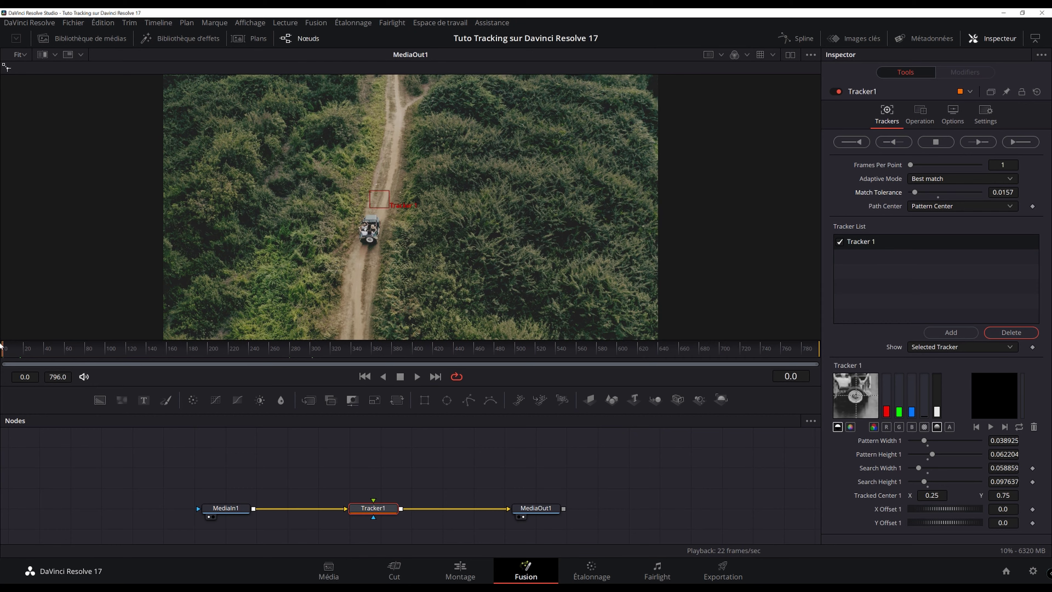
click(1022, 143)
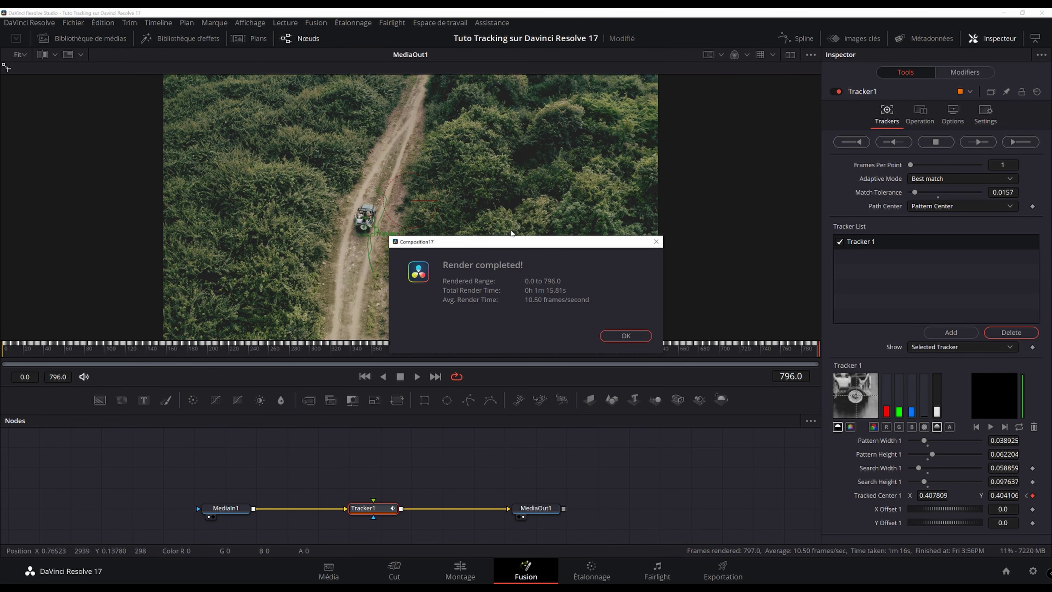
- Dismiss the render-complete message and scrub back to frames 234 and 55 to check the track
drag(530, 241, 598, 197)
click(679, 291)
drag(542, 348, 241, 356)
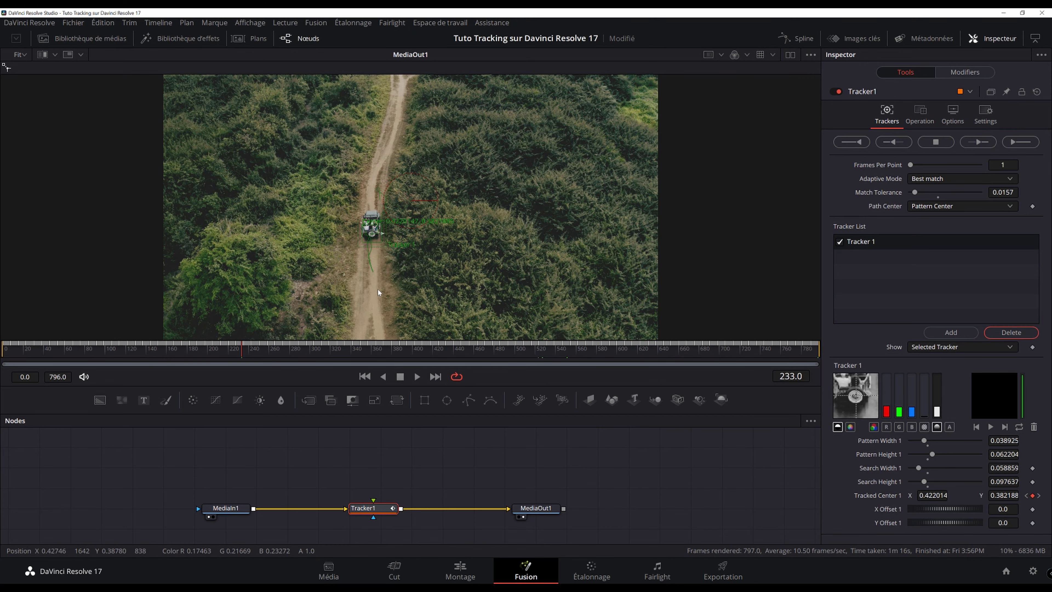
drag(136, 351, 59, 351)
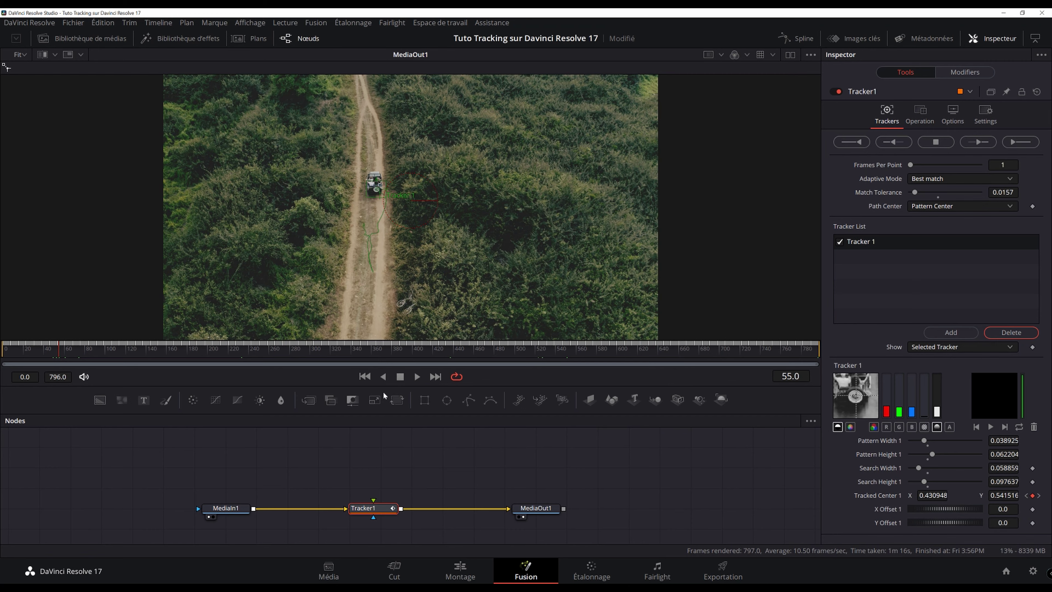
- Save the project and add a Text1 node reading 'VLOG BALADE'
key(ctrl+s)
click(309, 486)
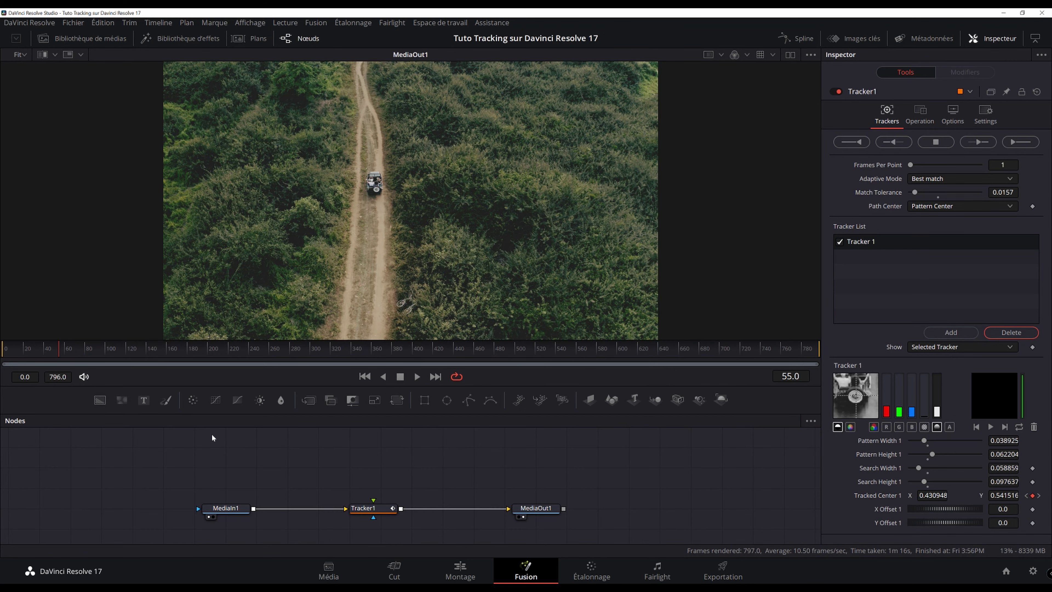
click(143, 400)
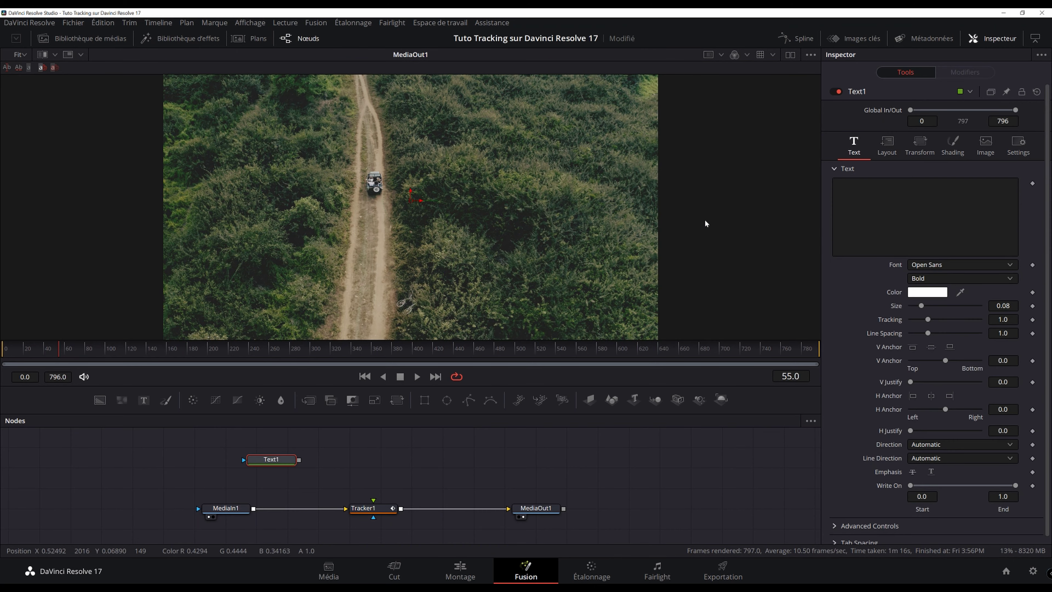
click(869, 189)
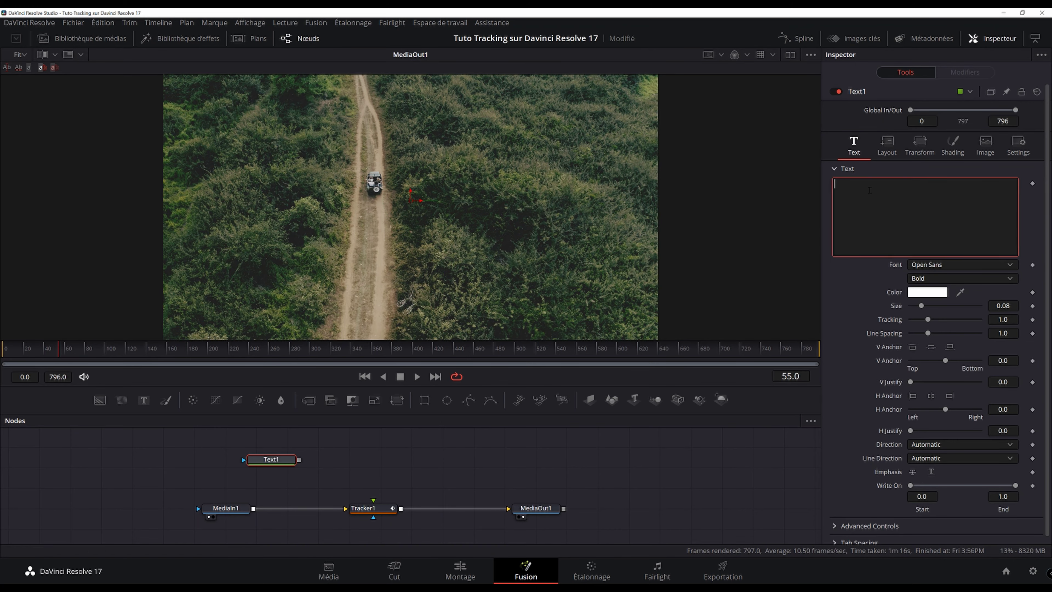
text(VLOGBALADE)
click(870, 292)
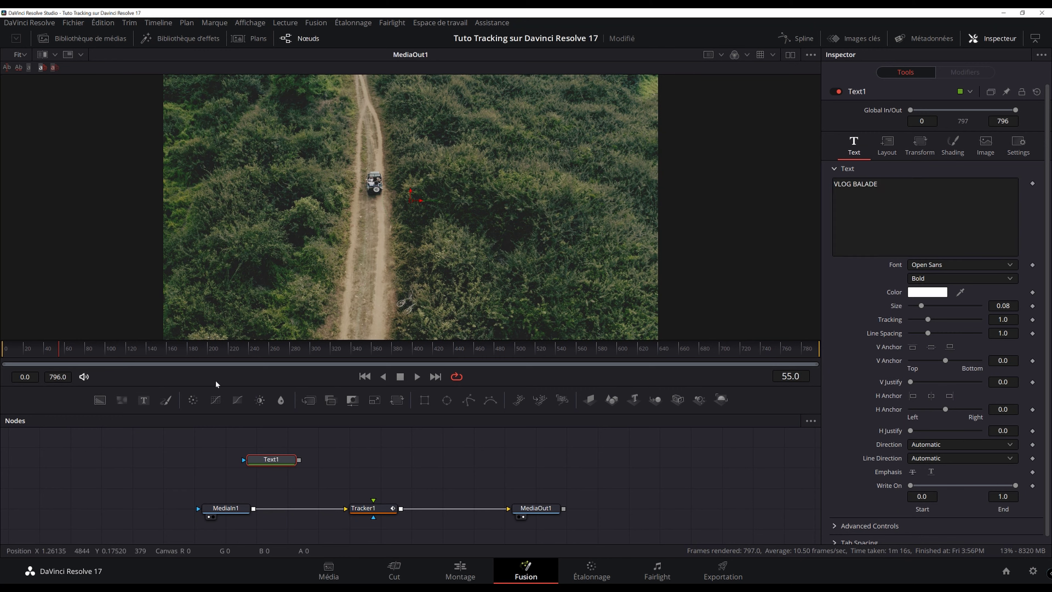
- Wire Text1 into Tracker1's foreground input and select Tracker1
mouse_move(302, 465)
mouse_down()
mouse_move(373, 501)
mouse_move(371, 512)
mouse_move(361, 465)
mouse_up()
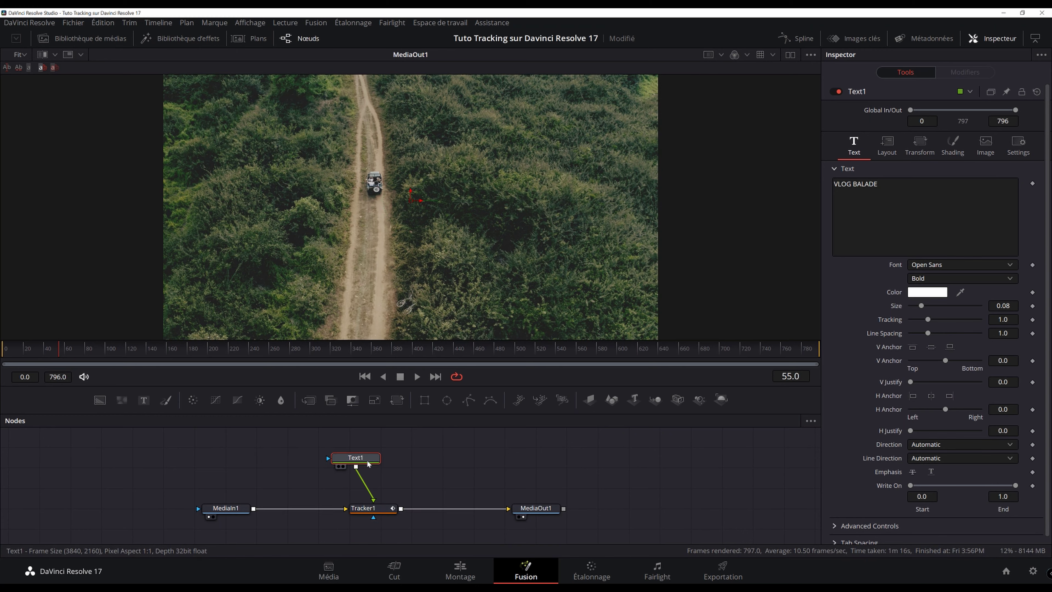
click(374, 510)
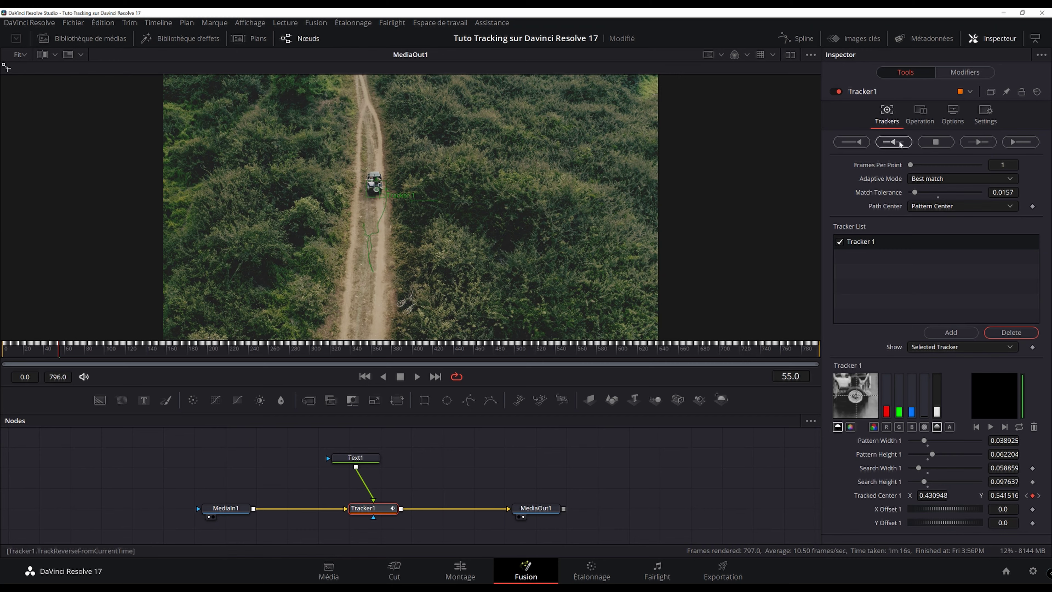
- Switch Tracker1's operation to Match Move, then select Text1 for editing
click(922, 111)
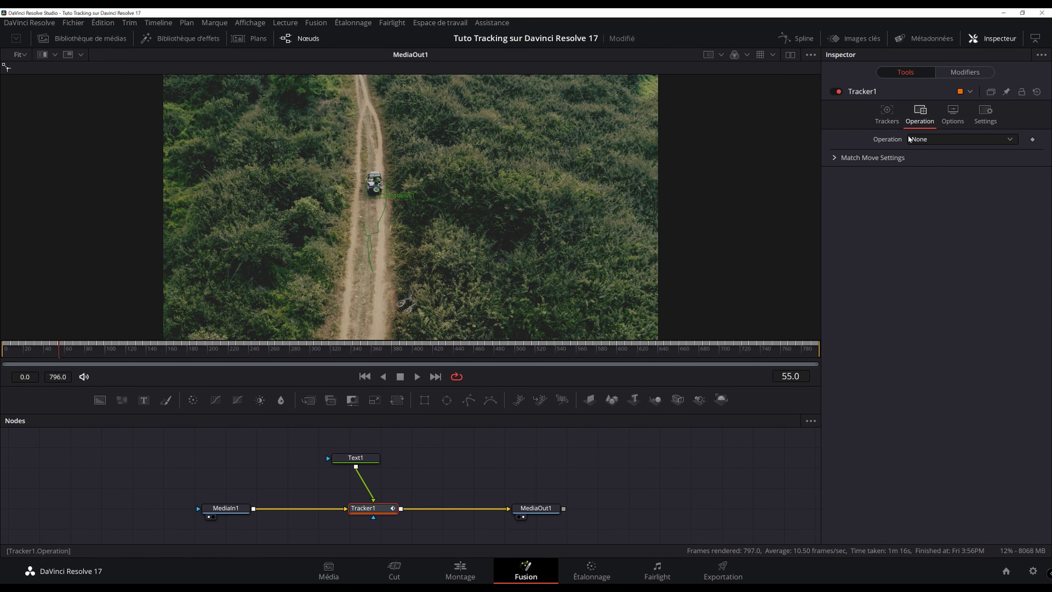
click(922, 141)
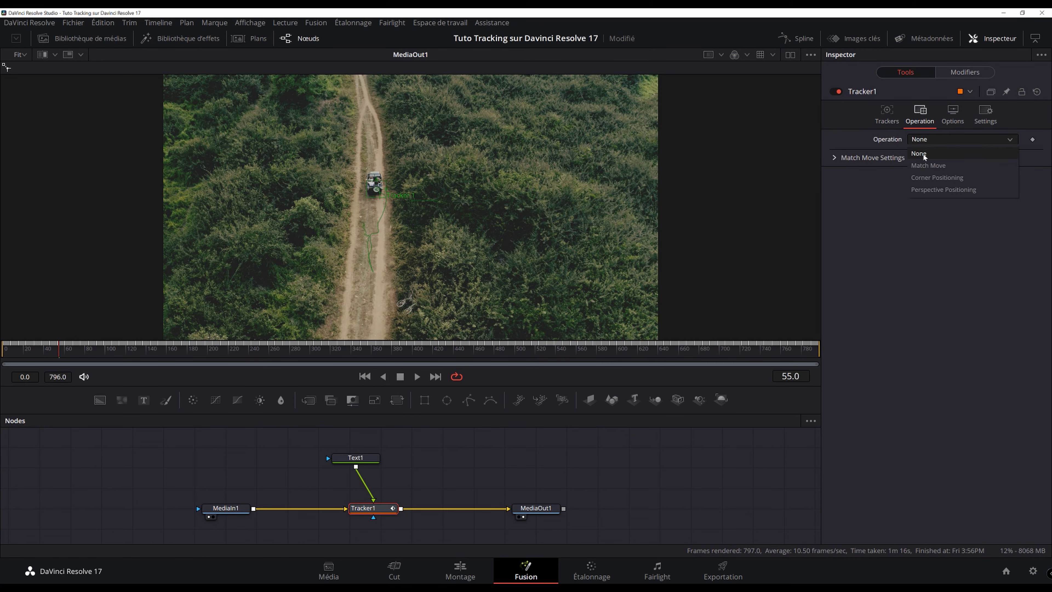
click(936, 167)
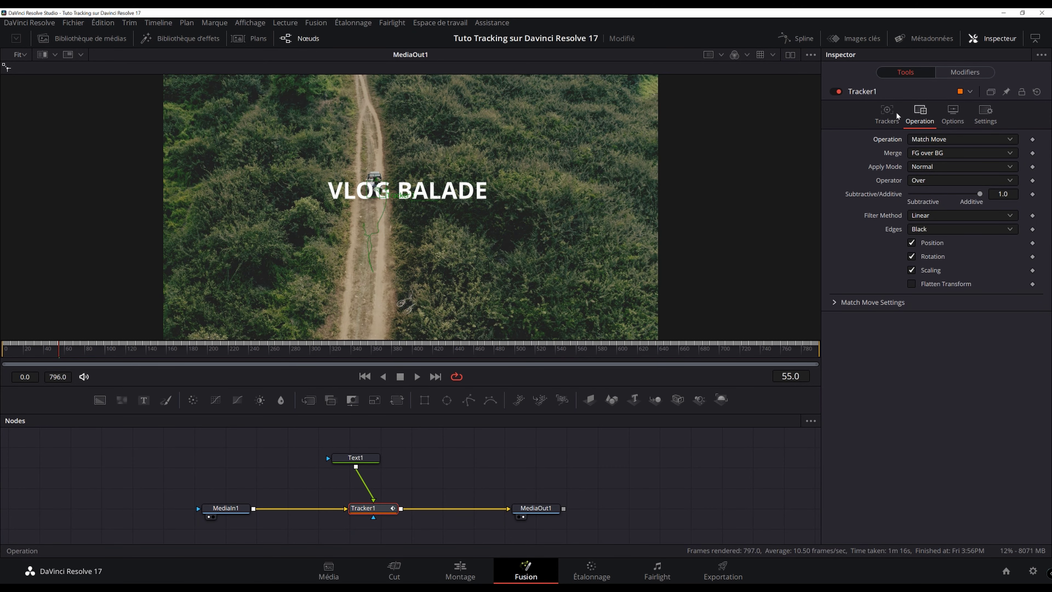
click(475, 214)
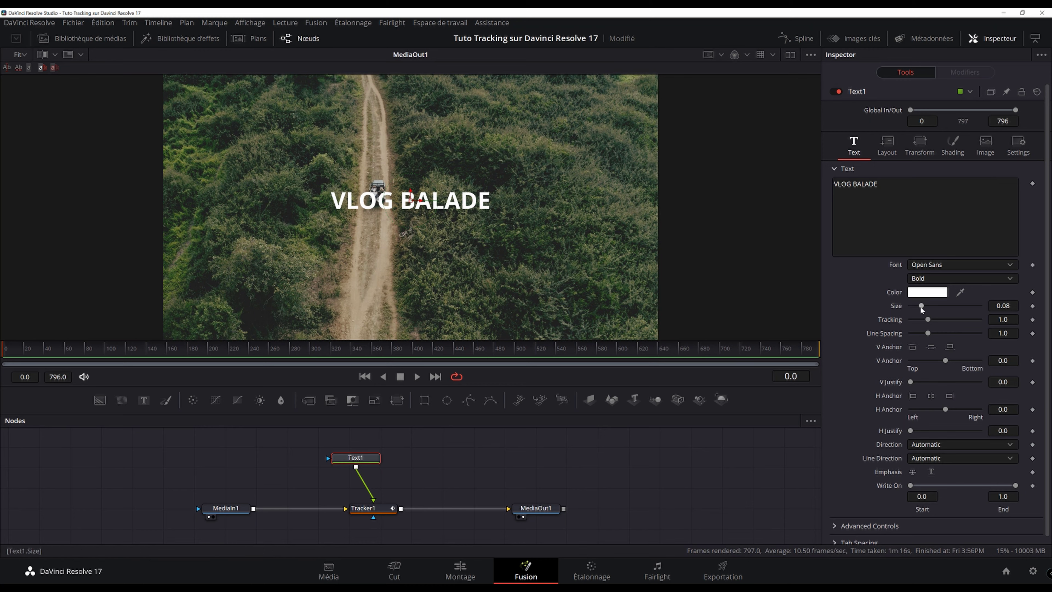
- Set the title size to 0.0551 and move its Center X to about 0.577
drag(920, 306, 918, 306)
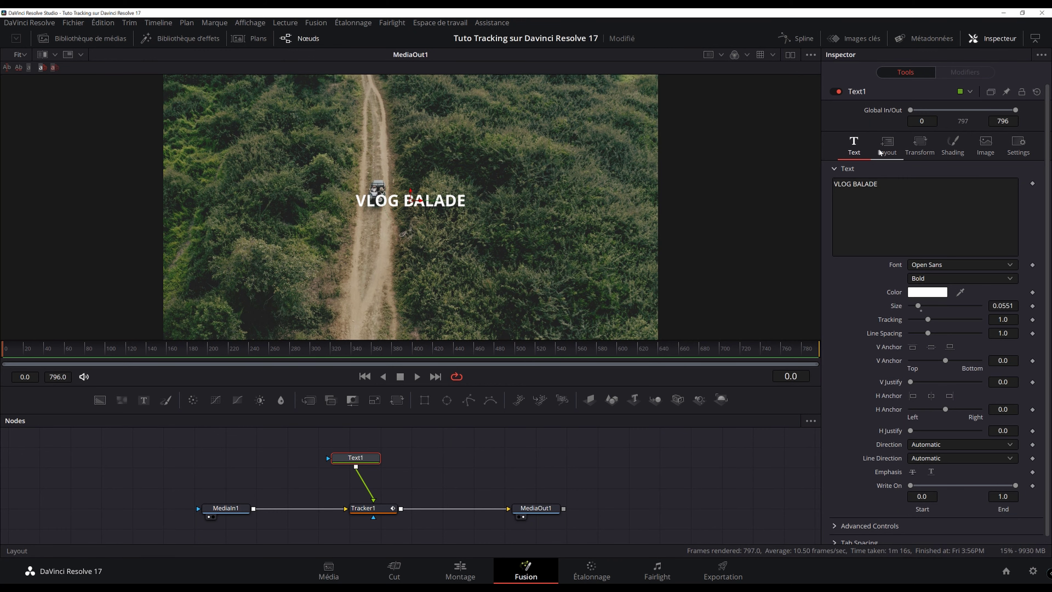
click(887, 145)
drag(932, 197, 1010, 196)
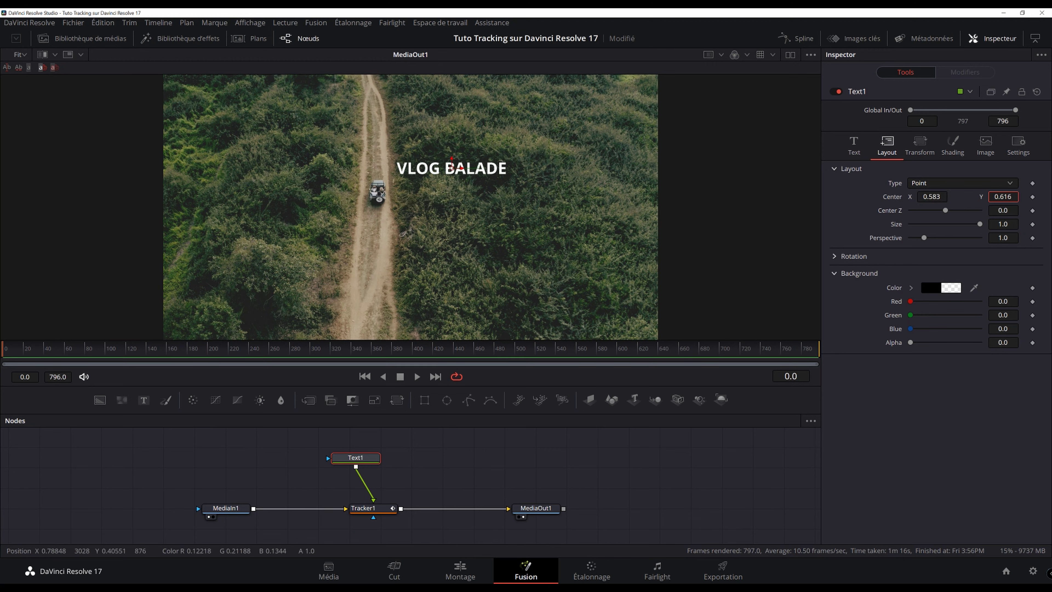
drag(931, 196, 925, 196)
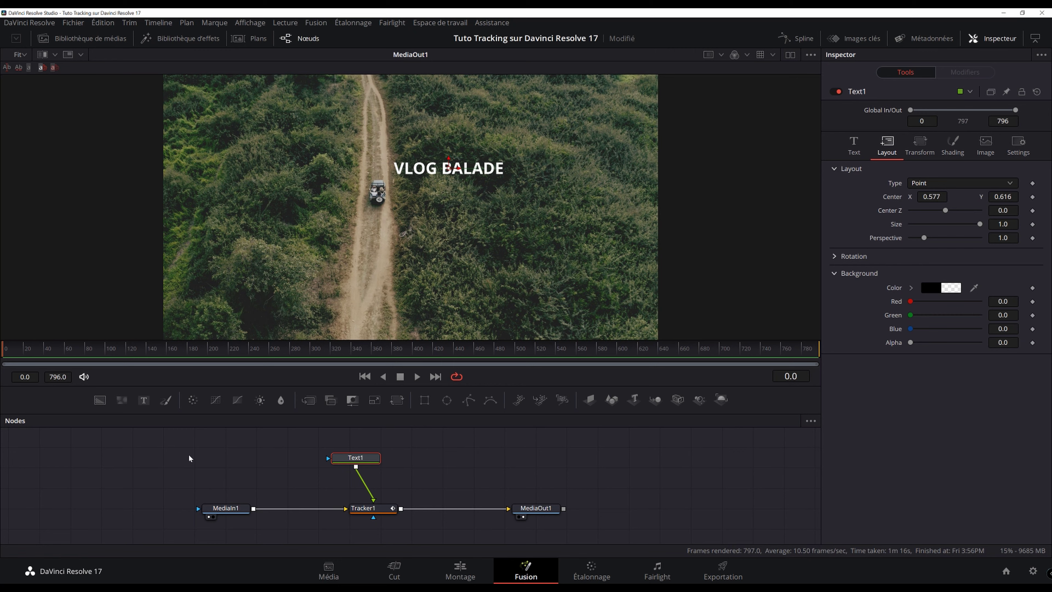
- Insert a Shadow1 node between Text1 and Tracker1 via the tool search
key(shift+space)
text(track)
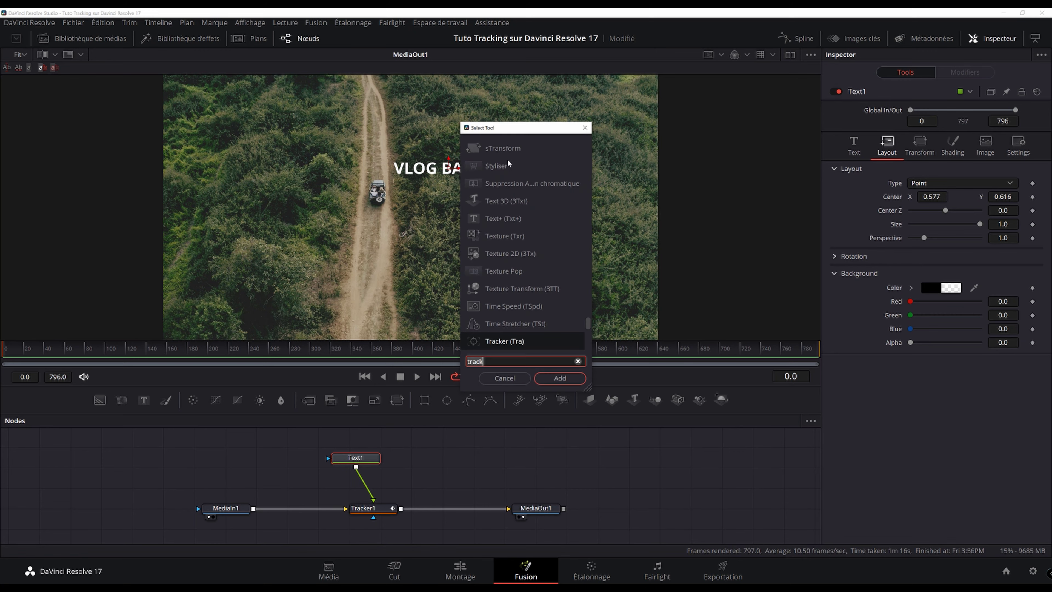
text(shadow)
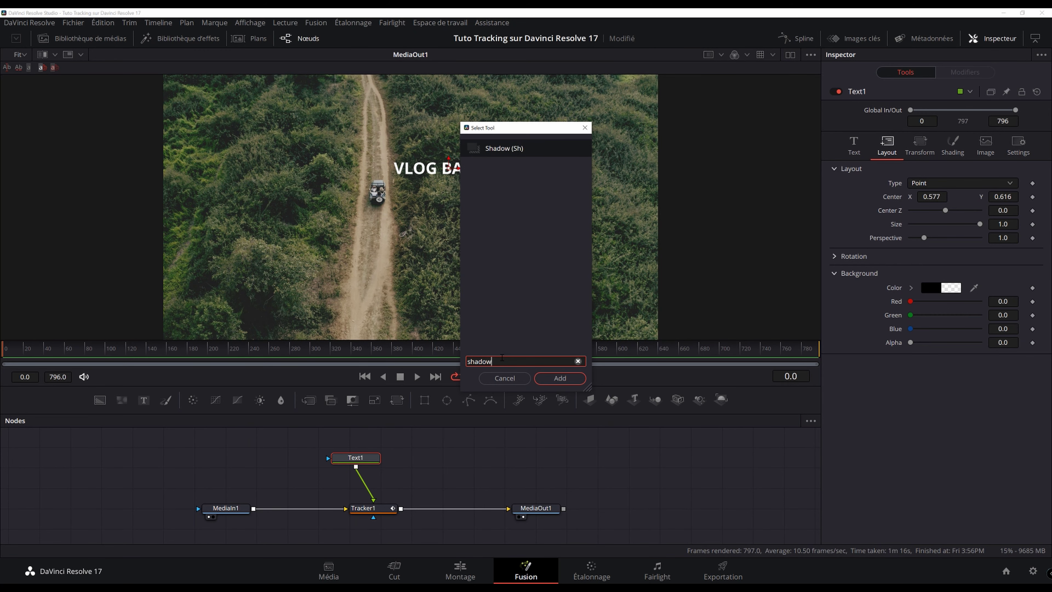
double_click(499, 149)
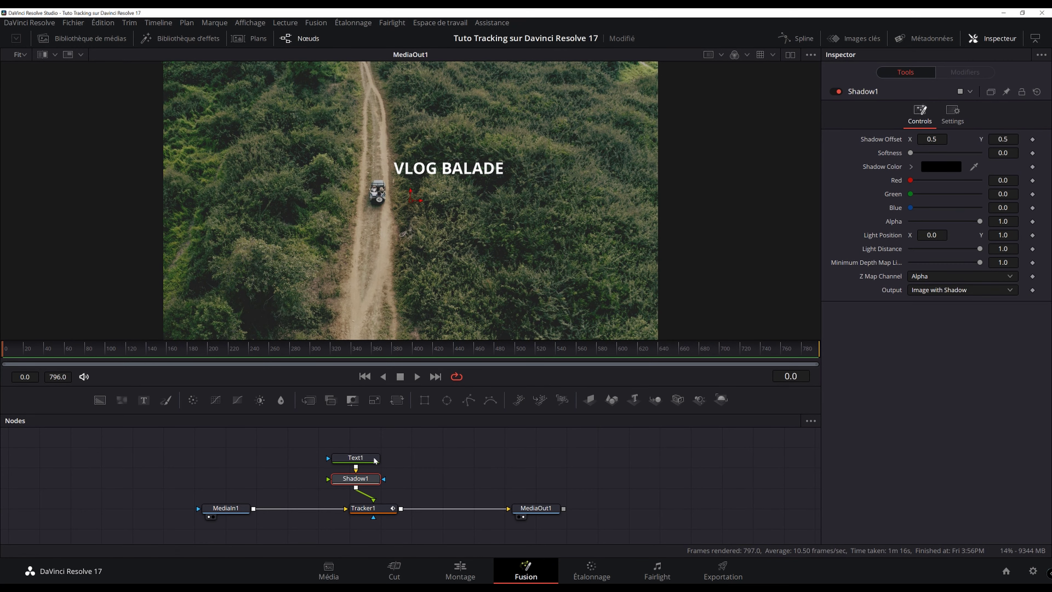
click(356, 458)
drag(374, 480, 387, 478)
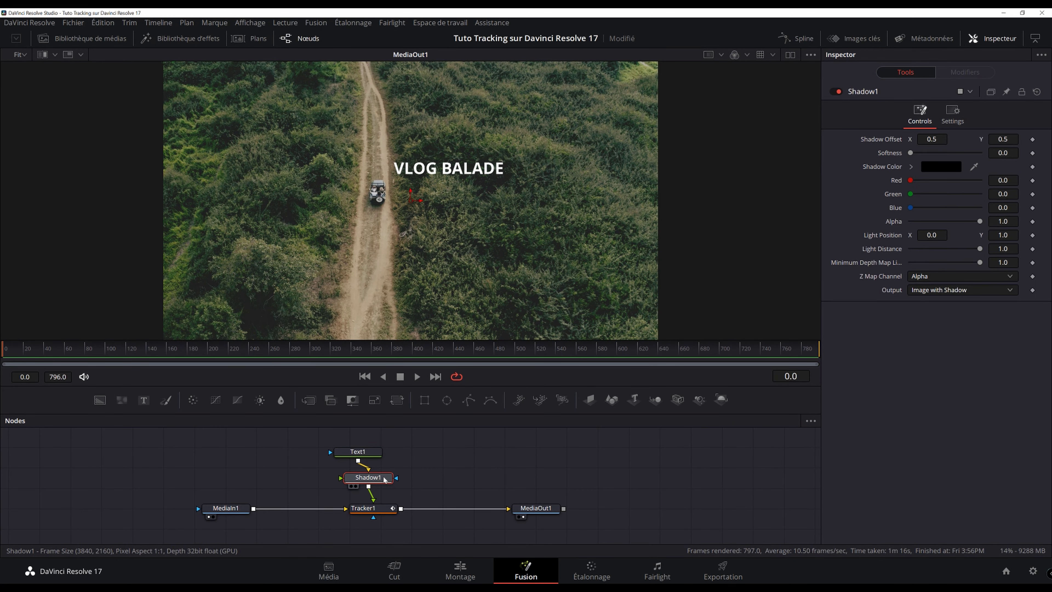
- Set the shadow offset to 0.499, 0.494 and softness to 0.00236, then tidy the nodes
drag(928, 139, 999, 139)
drag(912, 152, 915, 153)
drag(1002, 138, 1002, 139)
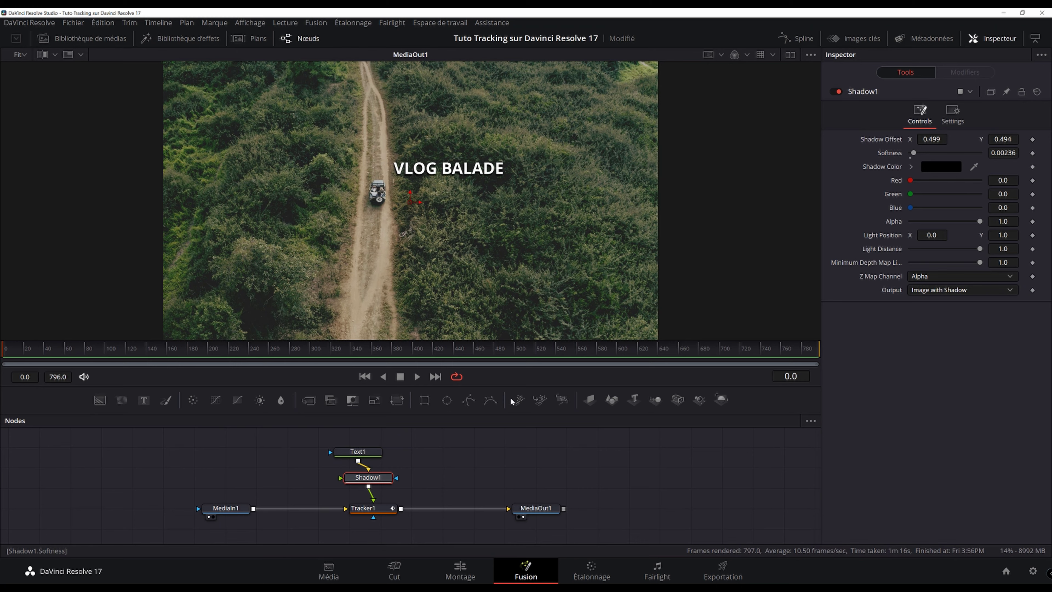
mouse_move(413, 464)
mouse_down()
mouse_move(376, 452)
mouse_move(362, 482)
mouse_up()
drag(368, 521, 370, 514)
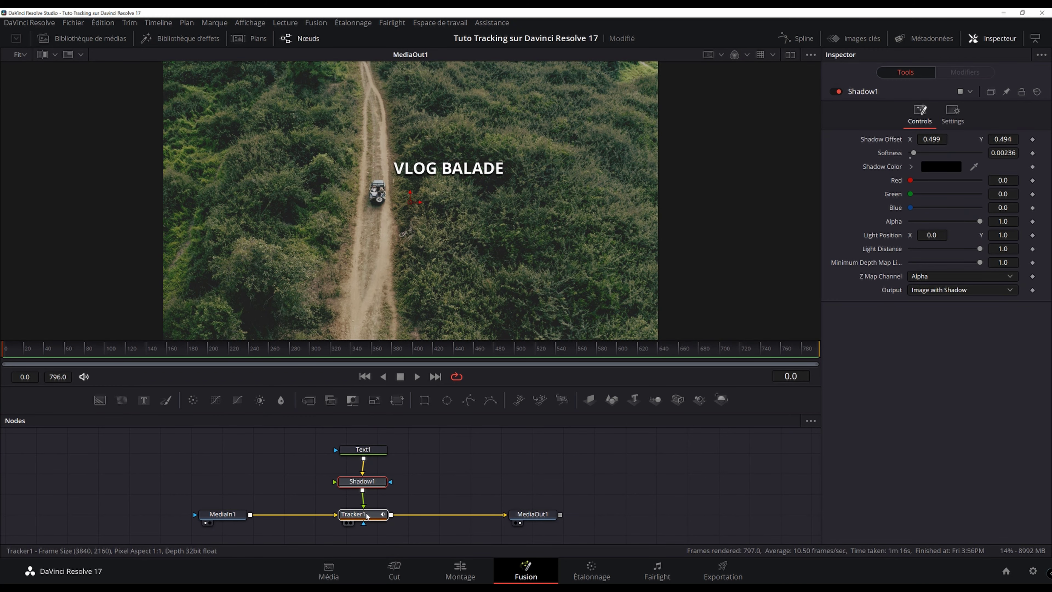